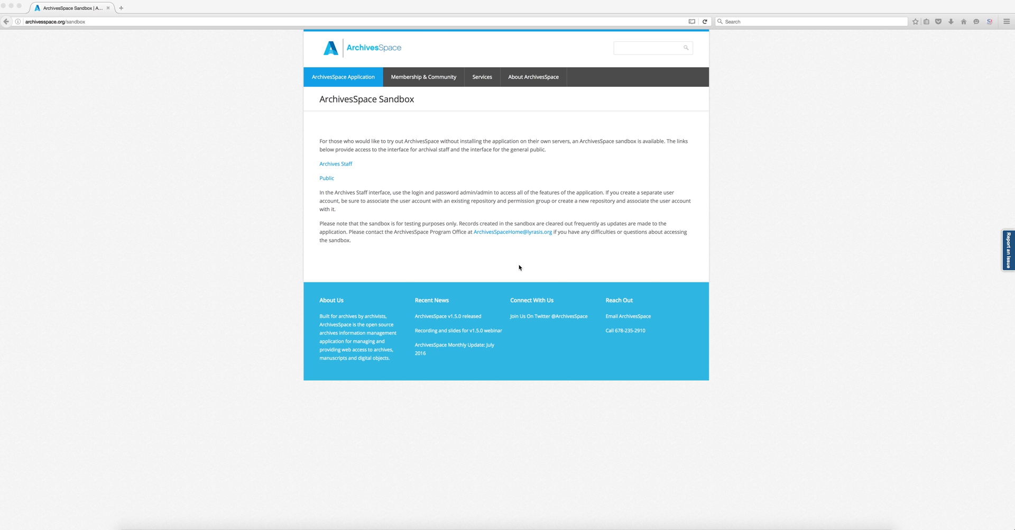
- From the archivesspace.org/sandbox page, open the Archives Staff interface
click(345, 167)
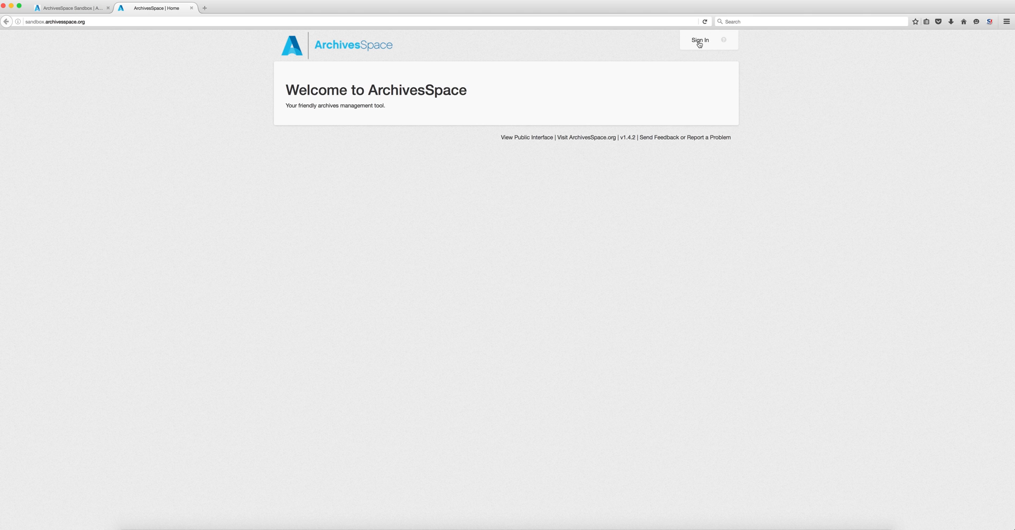
- Sign in as the admin user with the demo password and dismiss Firefox's save-login prompt
click(699, 41)
text(admin)
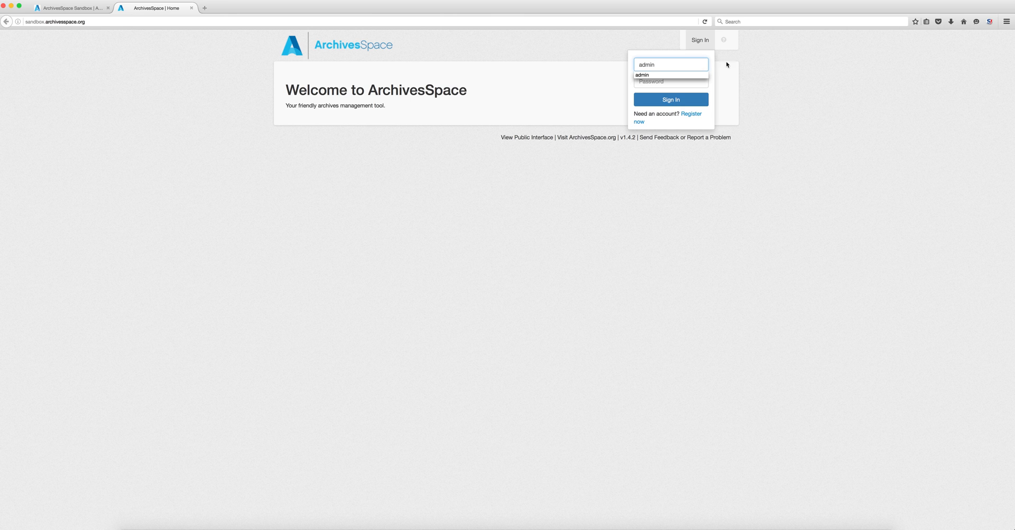
key(Down)
key(Tab)
text(admin)
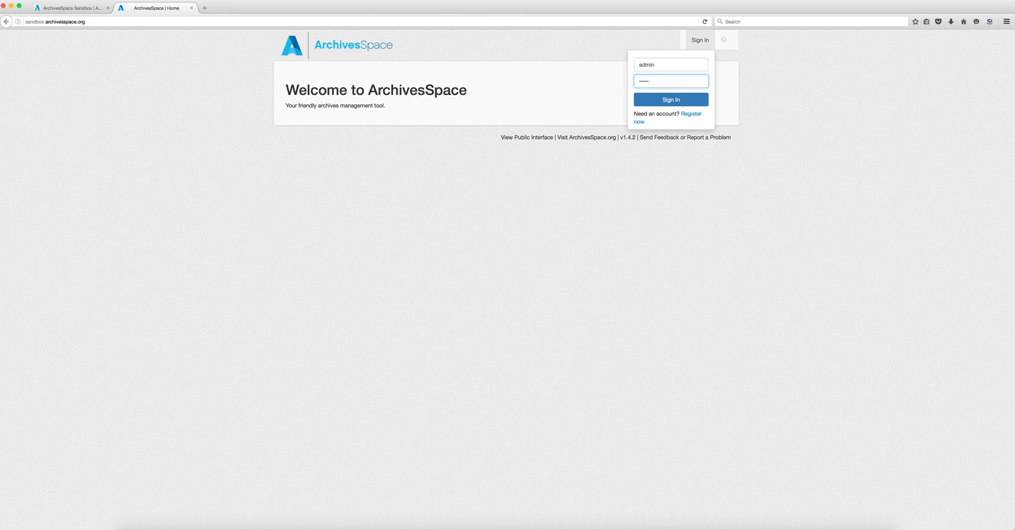
click(697, 107)
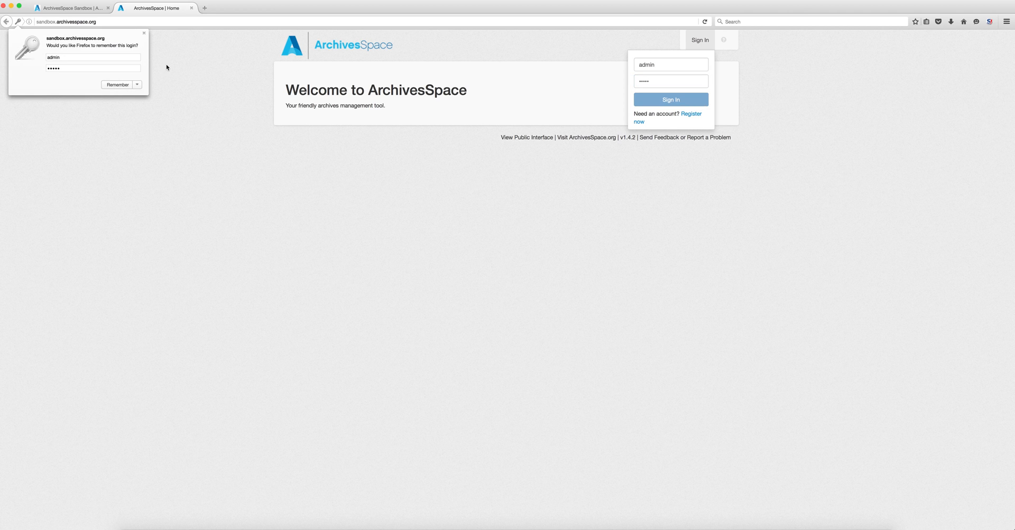
click(143, 35)
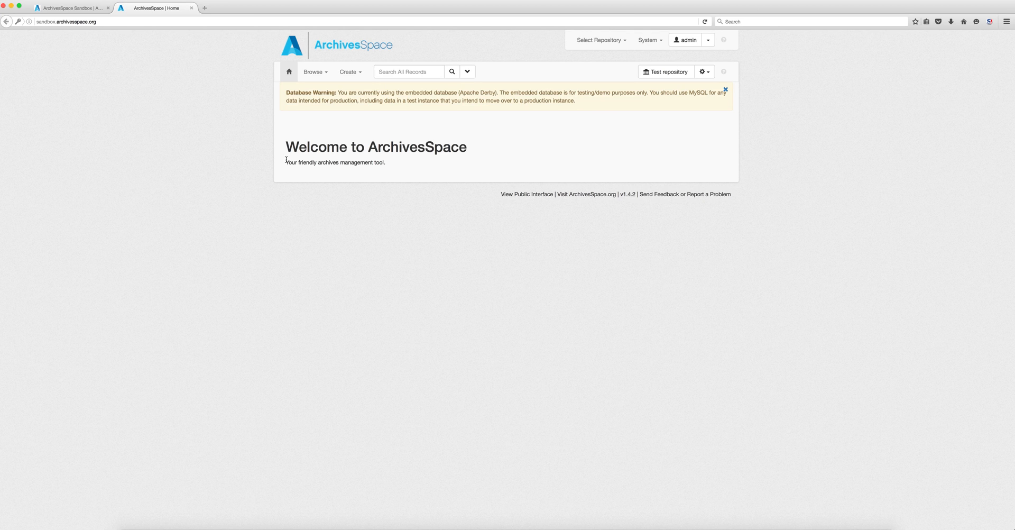
- Create a new accession titled 'The fuzzy cat collection'
click(357, 74)
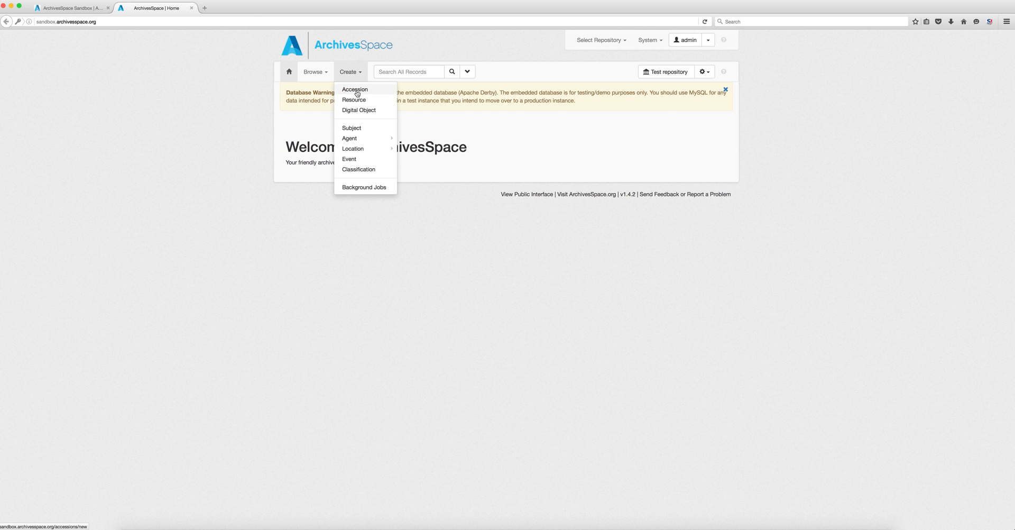
click(357, 93)
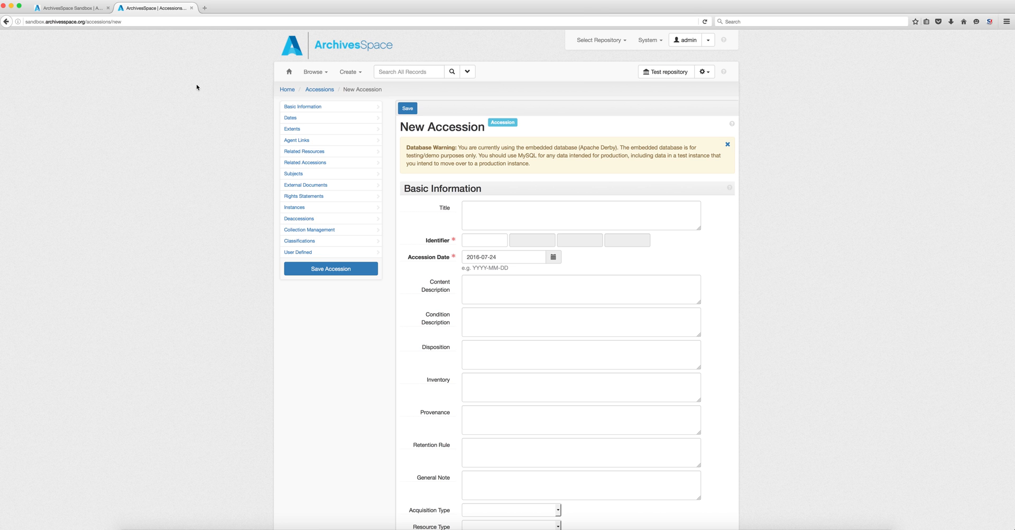
click(502, 213)
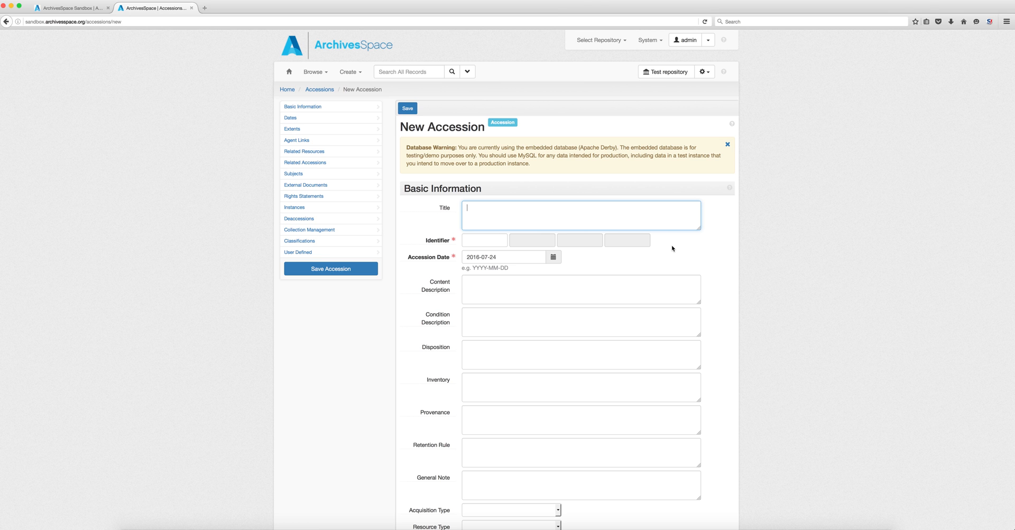
text(The fuzzy cat collection)
- Fill the four identifier parts with 90990, 09090909, 9090909 and 909
click(492, 241)
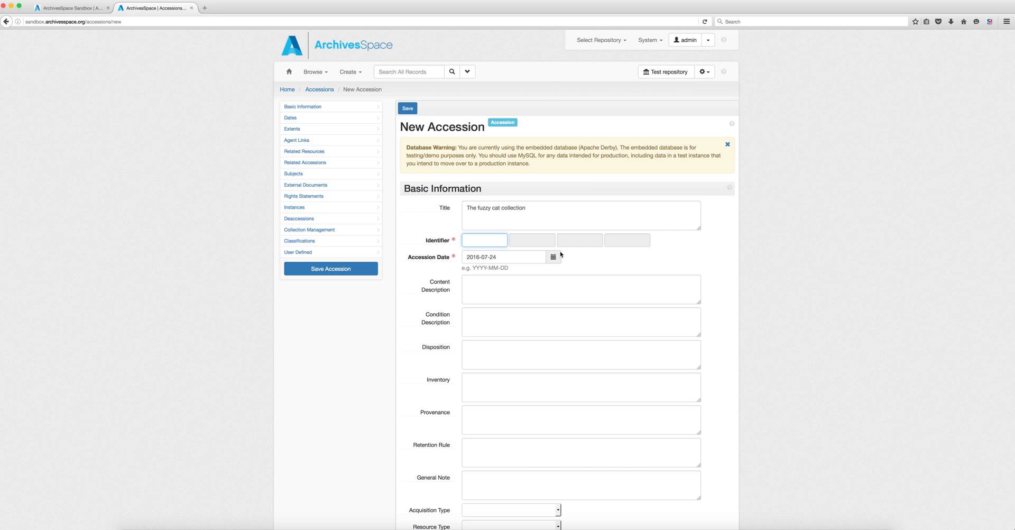
text(90990)
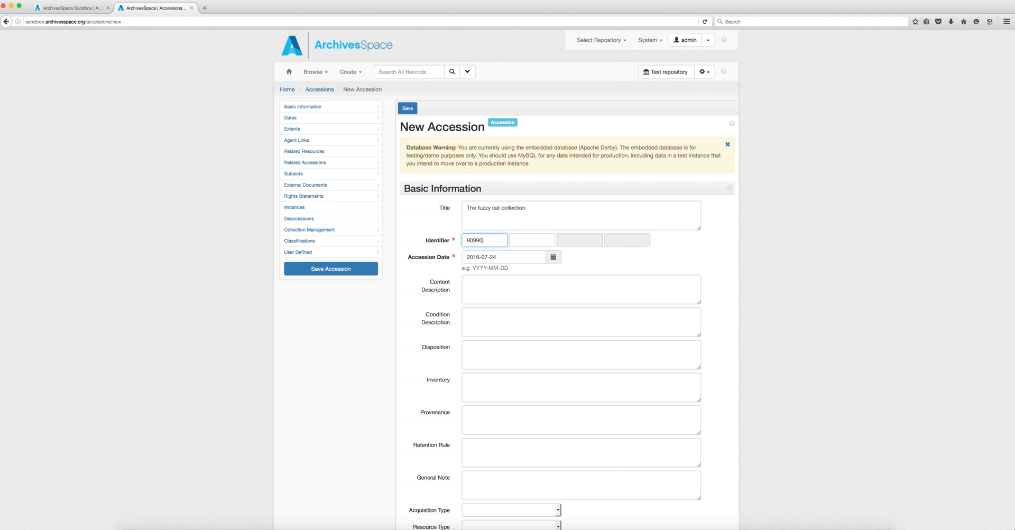
click(528, 240)
text(09090909)
click(574, 241)
text(9090909)
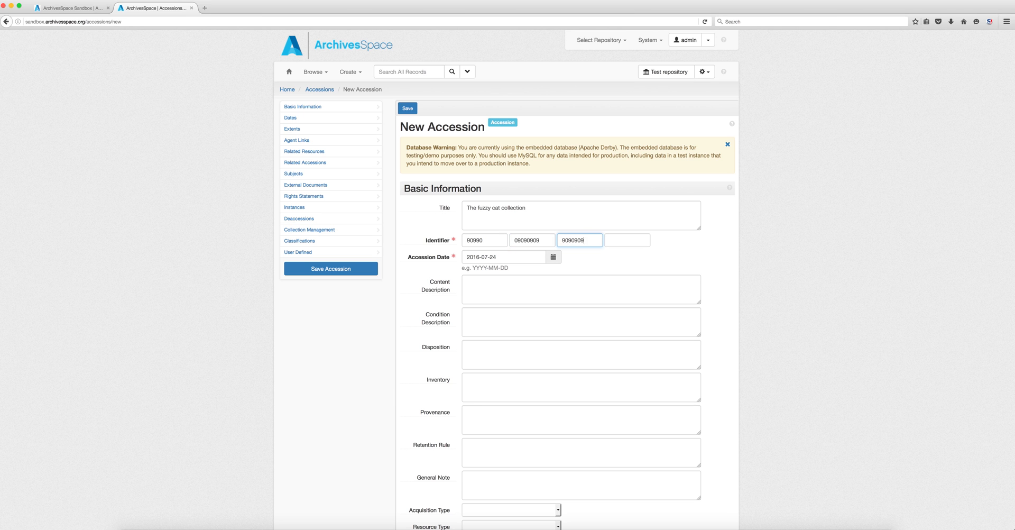
click(615, 241)
text(909)
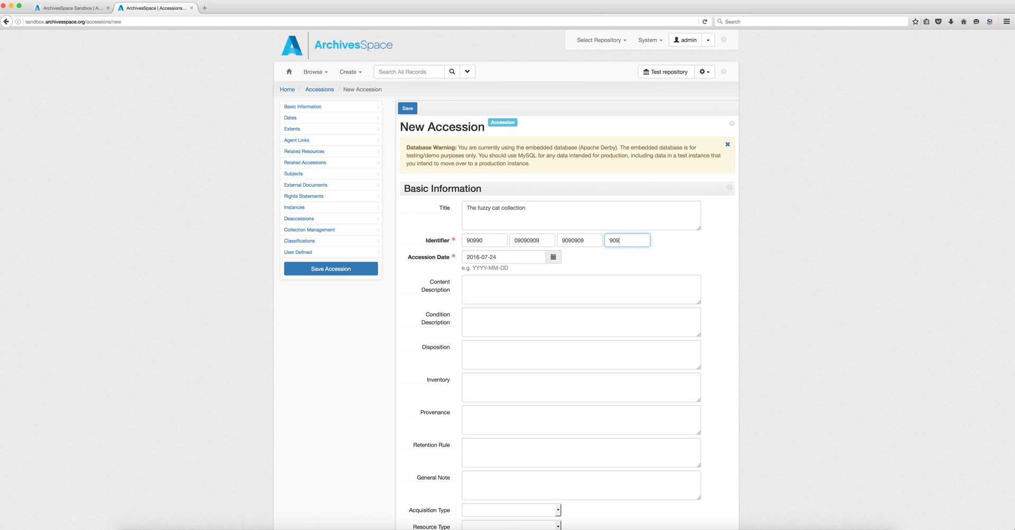
text(9090909909090)
- Enter the content description about Sandcat and Delirium and condition 'These materials are covered in cat hair'
click(491, 280)
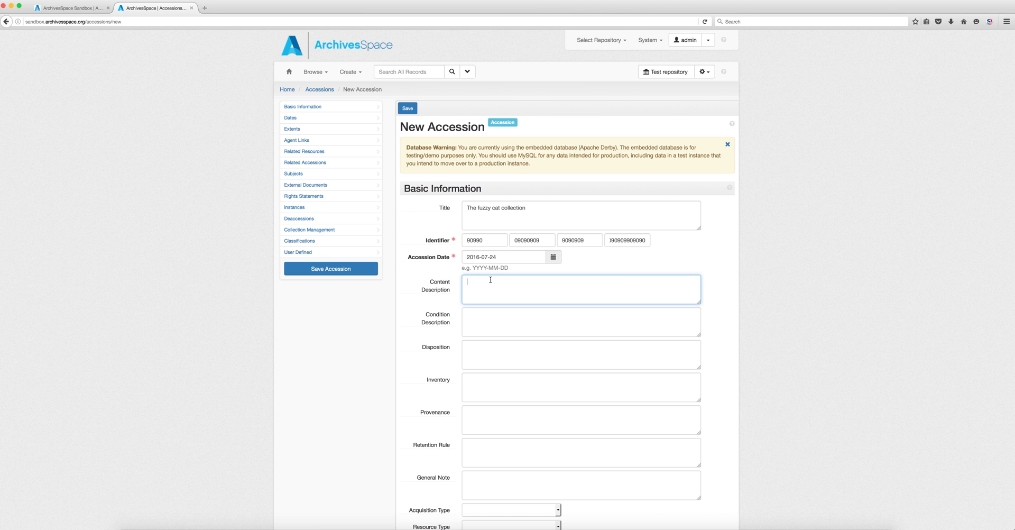
text(n this accession there are materials related to two cats, )
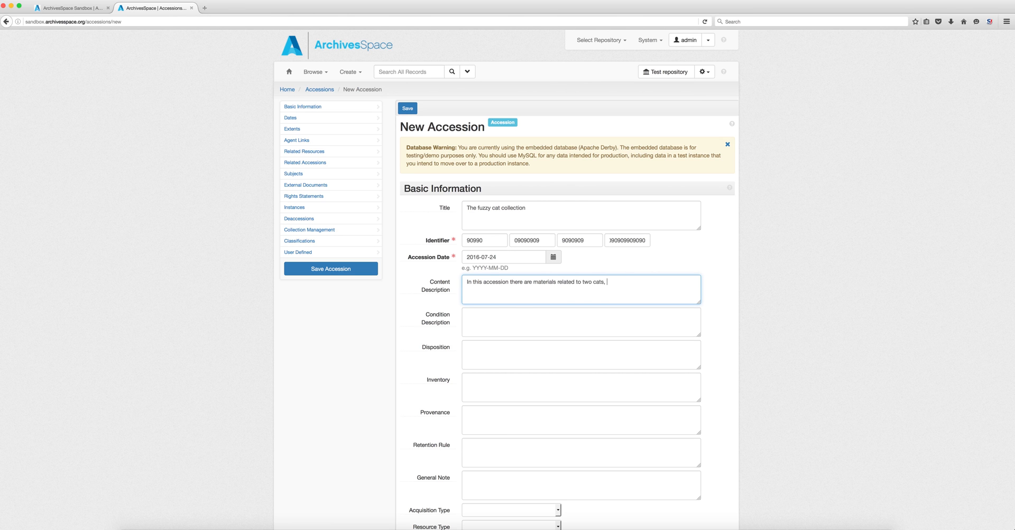
text(named Sandcat and Delirium.)
click(562, 309)
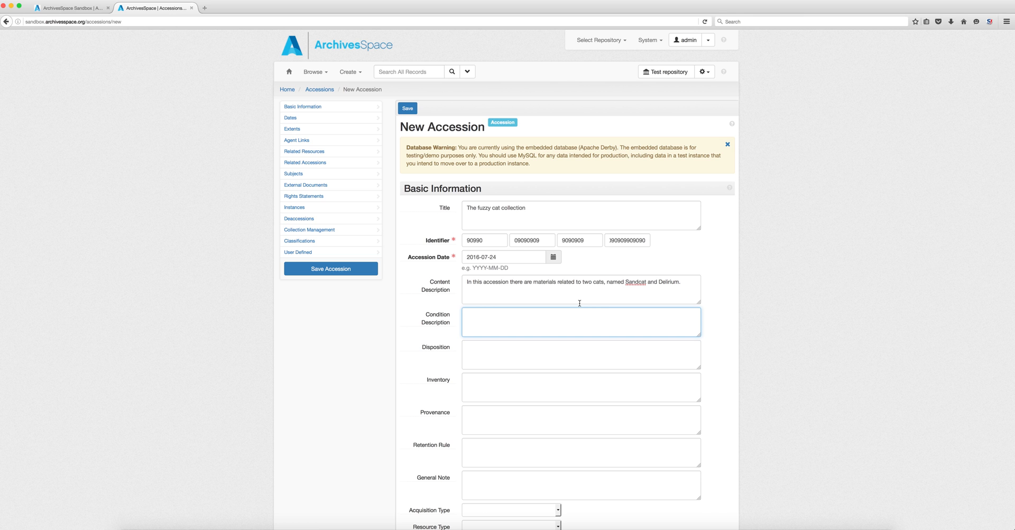
text(These materials are covered in cat hair.)
click(564, 346)
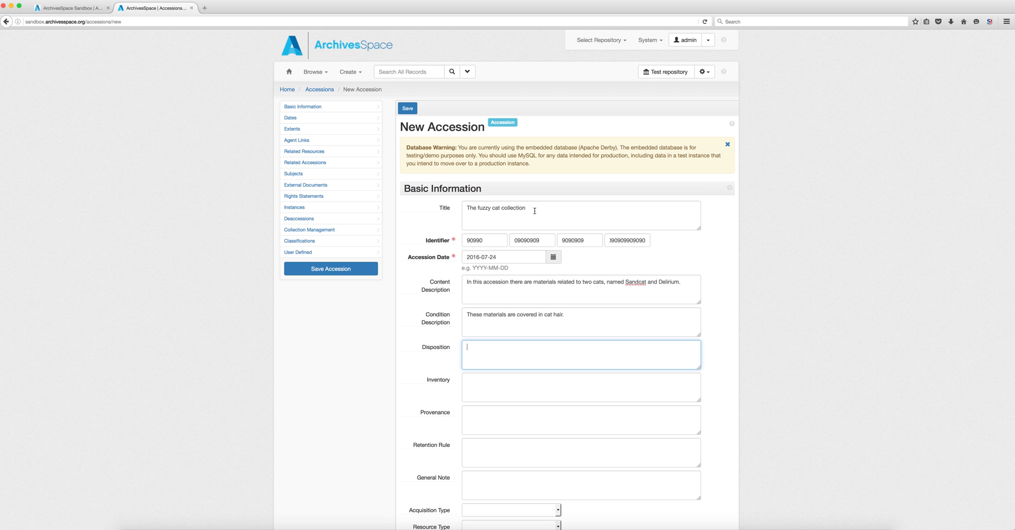
drag(526, 207, 452, 210)
key(super+c)
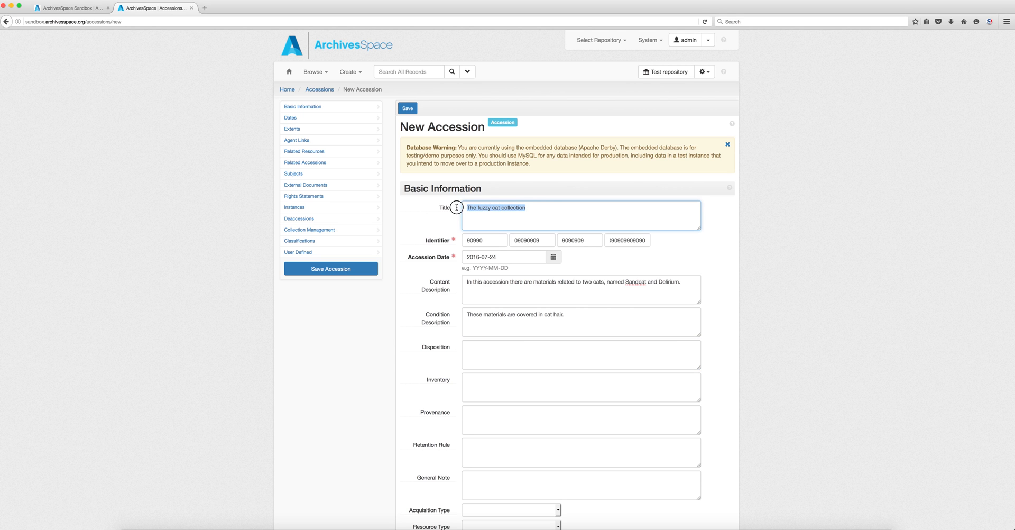
- Set the disposition to 'All materials assigned to The fuzzy cat collection'
click(550, 350)
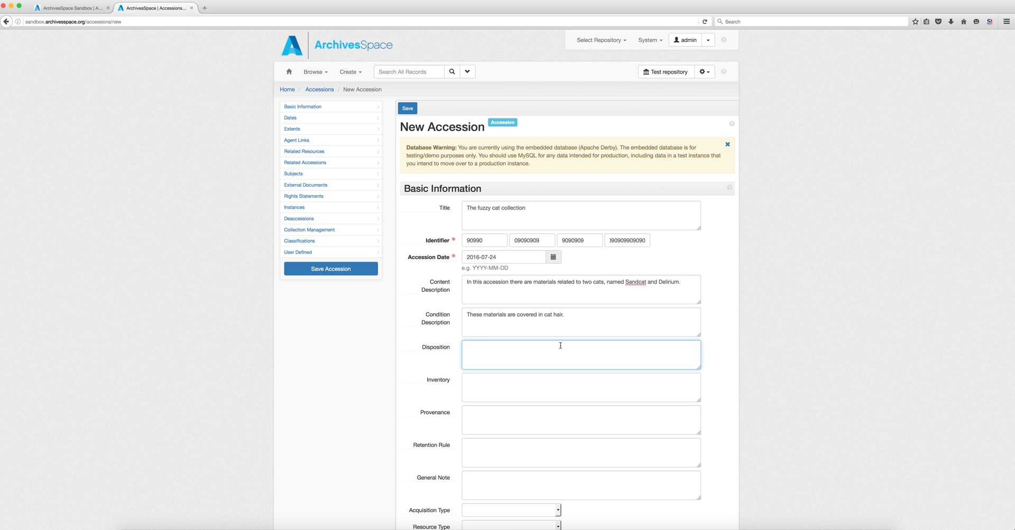
text(All ma)
key(BackSpace)
text(materials assigned to the)
key(super+v)
- List Cat pictures, Cat toys, Cat blankets and Cat videos in the inventory, one per line
click(512, 394)
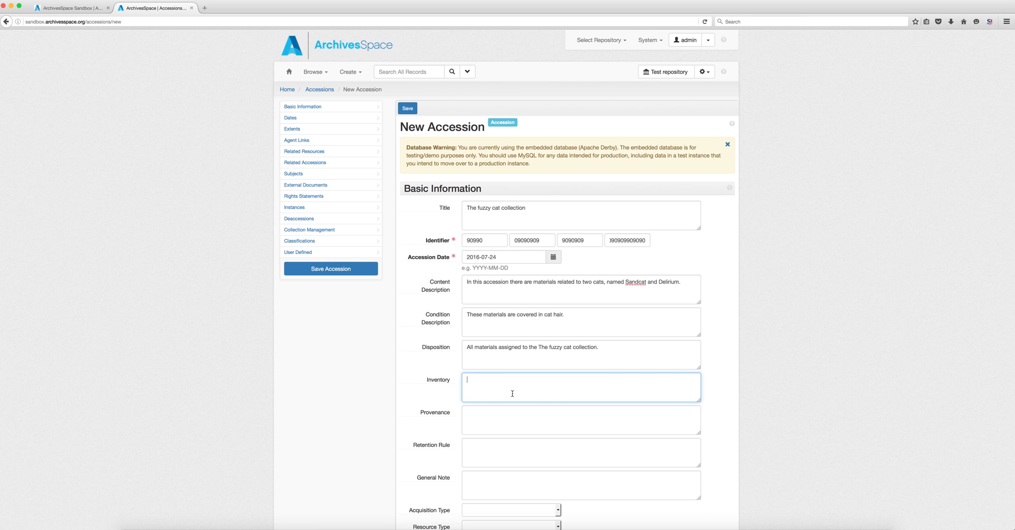
text(Cat pictures)
key(Return)
text(Cat)
key(BackSpace)
key(BackSpace)
text(at toys)
key(Return)
text(Cat blankets)
key(Return)
text(Cat videos)
key(Return)
- Write the provenance: donated by the cats' owners' family, received directly with no intervening owners
click(513, 423)
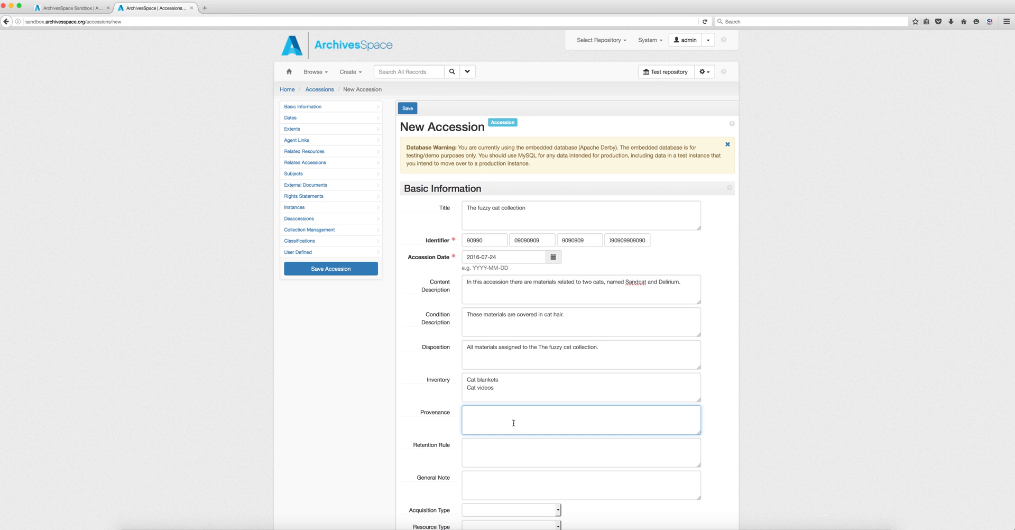
text(All materials were donated by the Hetley,)
key(BackSpace)
text(family, d)
text(nw)
key(BackSpace)
key(BackSpace)
text(wne)
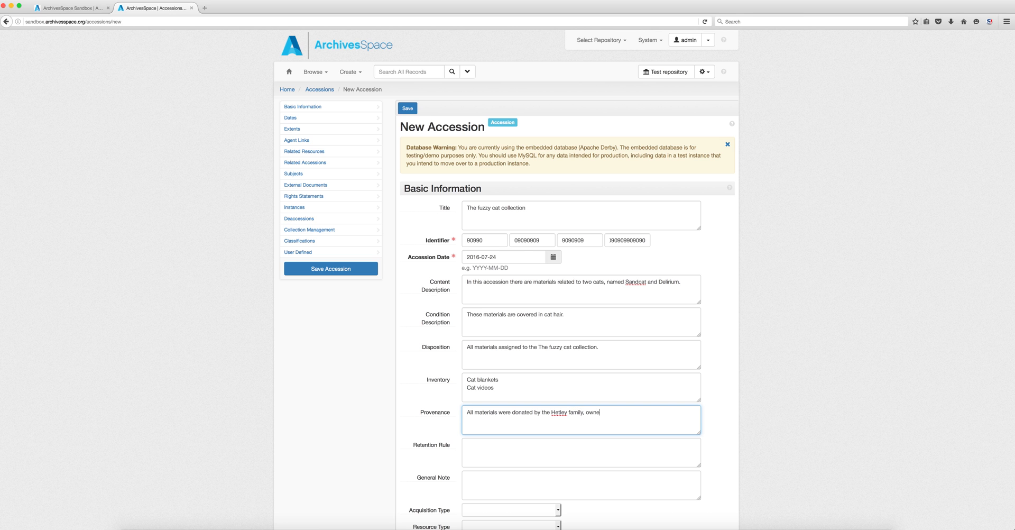
text(rs of Sandcat and Delirium.  Materials were received direct)
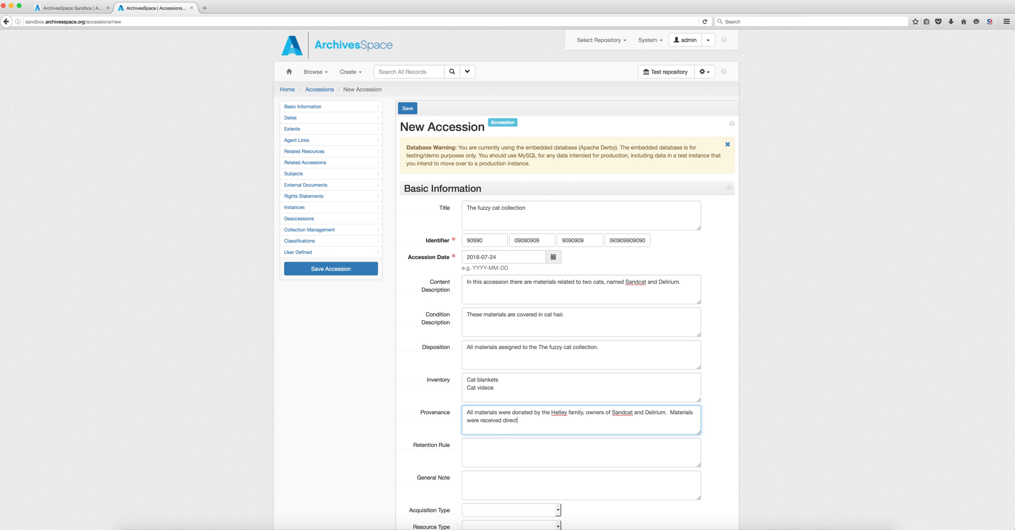
text(ly from t)
text(the Heltey)
key(BackSpace)
key(BackSpace)
key(BackSpace)
key(BackSpace)
text(ley with n o)
key(BackSpace)
key(BackSpace)
text(intervening owners)
click(502, 445)
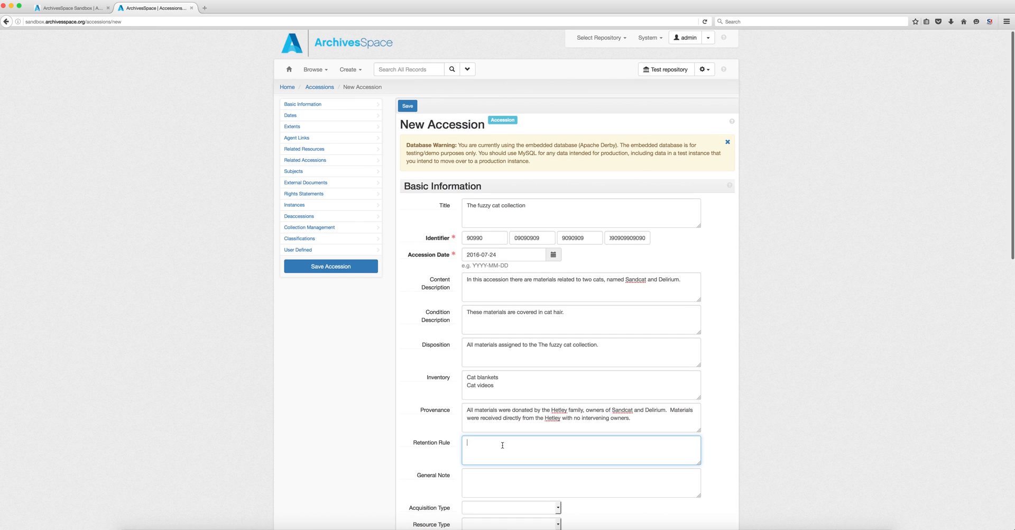
scroll(502, 445, down, 3)
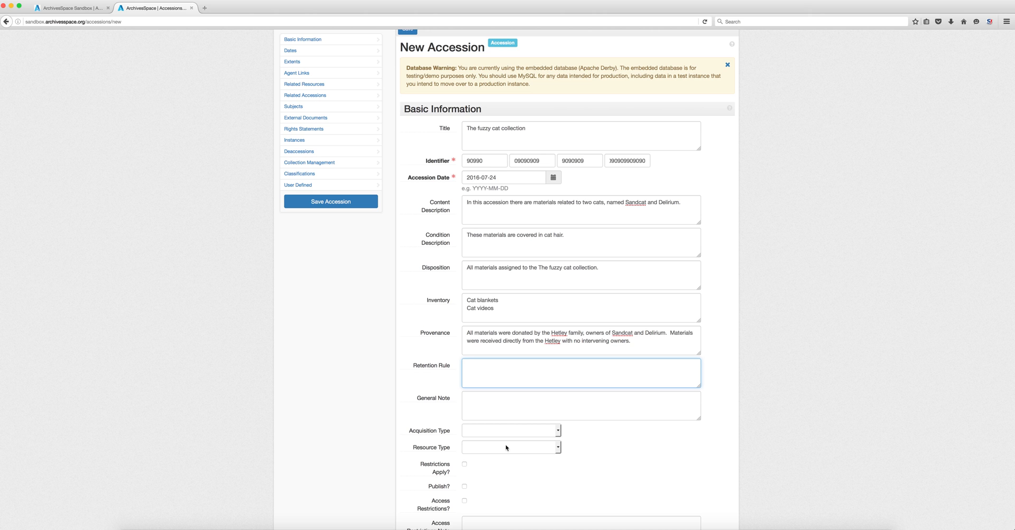
- Set the retention rule to 'Indefinitely', fixing the misspelling with the spelling suggestion
text(Indefinit)
key(BackSpace)
key(BackSpace)
key(BackSpace)
text(natly)
right_click(482, 369)
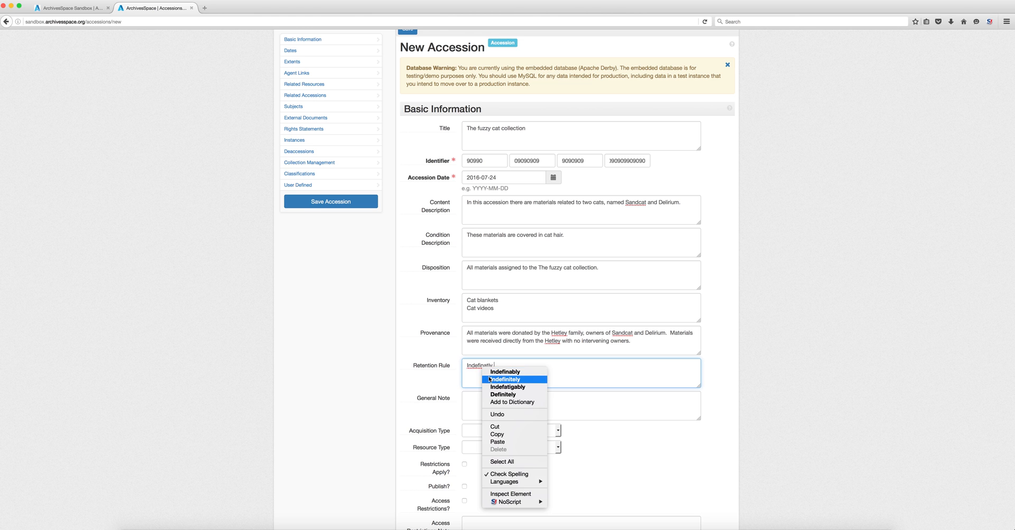
click(491, 379)
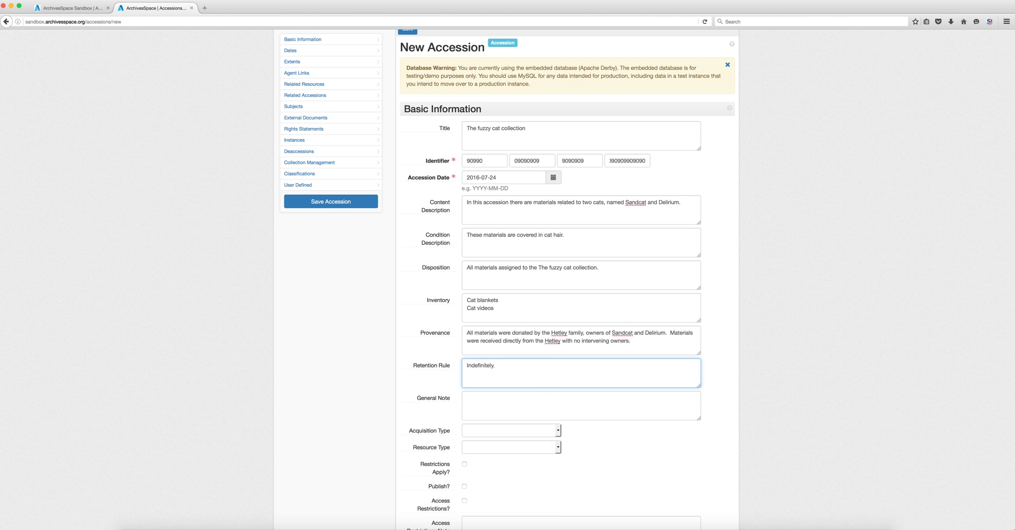
click(492, 399)
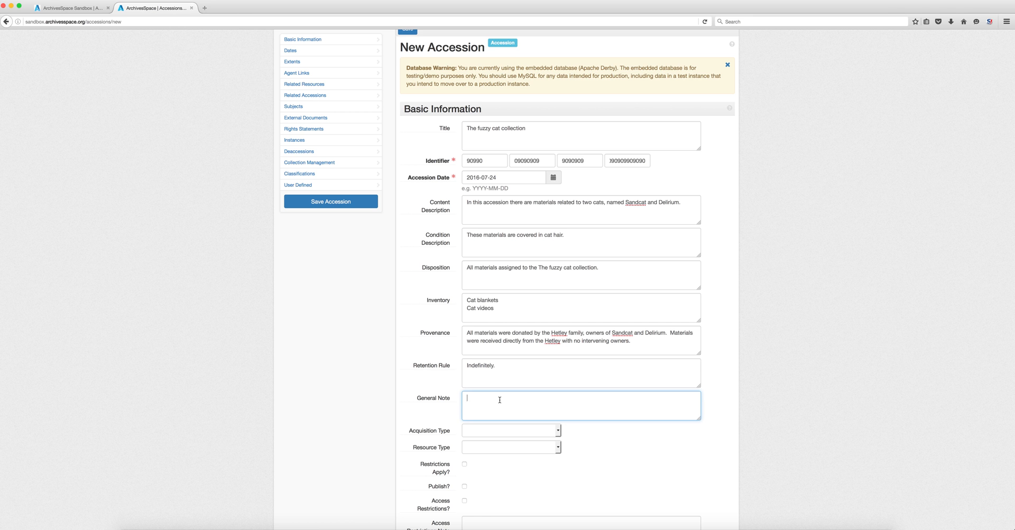
scroll(499, 400, down, 2)
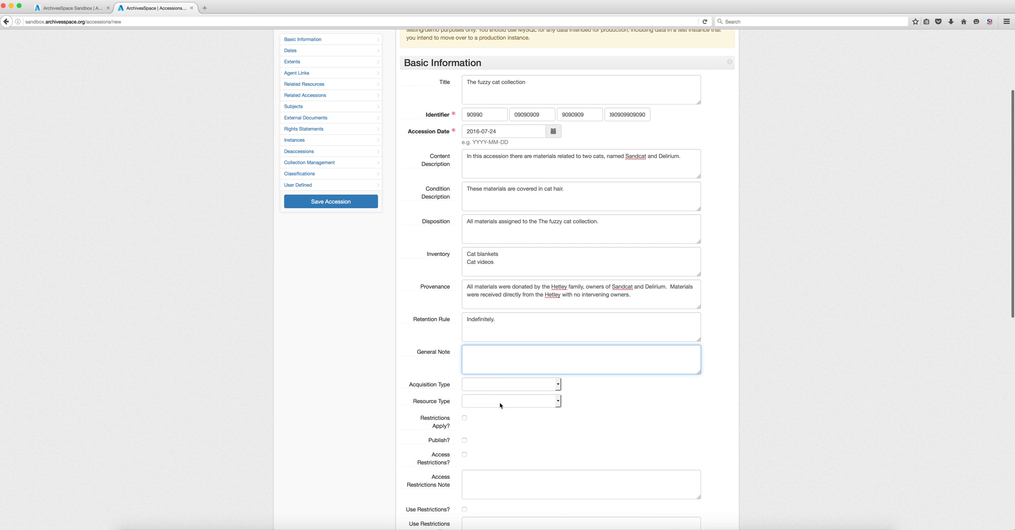
- Choose Gift for acquisition type and Collection for resource type
click(558, 384)
click(558, 384)
click(558, 385)
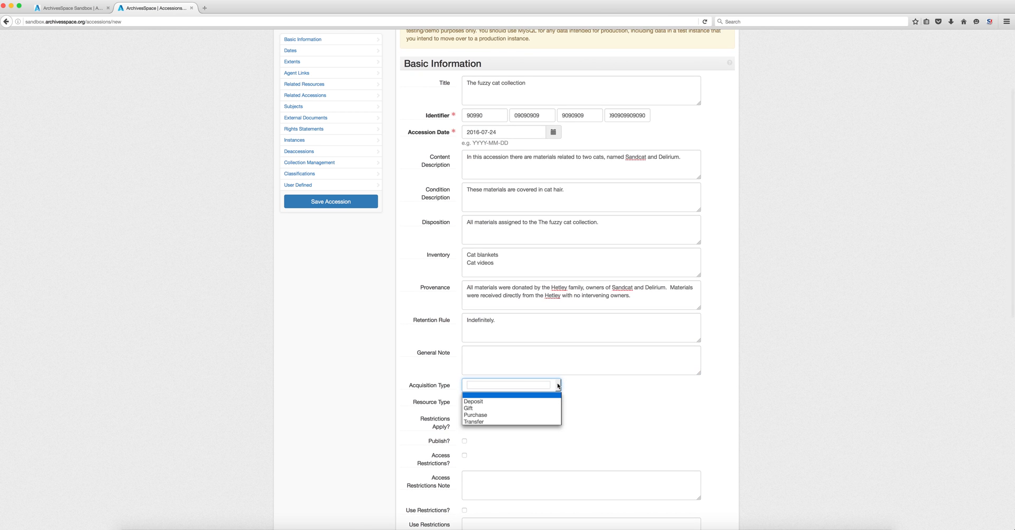
click(512, 410)
click(538, 401)
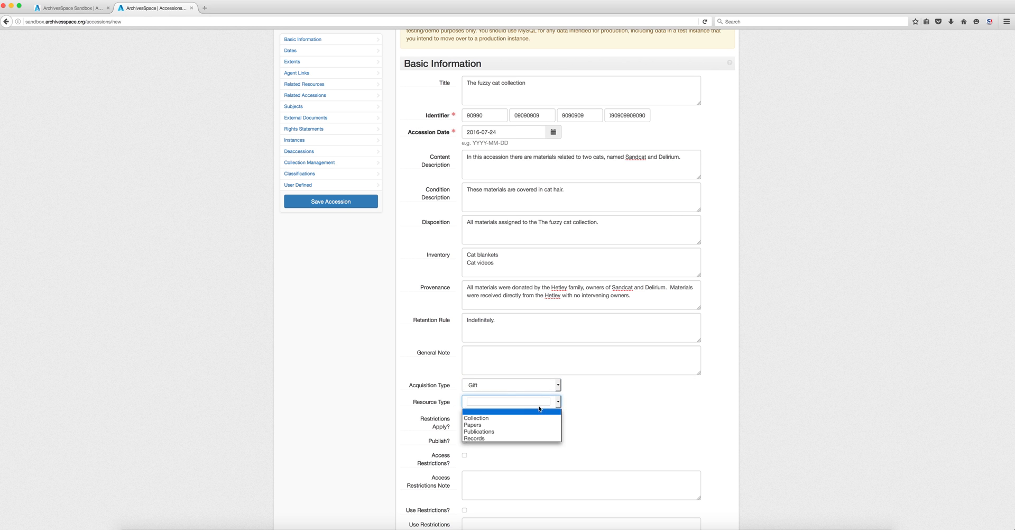
click(512, 418)
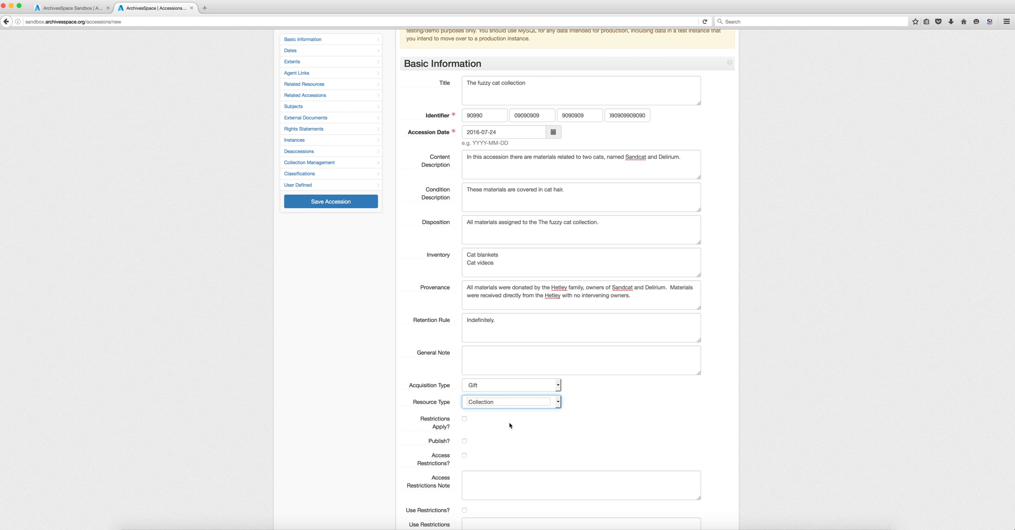
scroll(510, 425, down, 2)
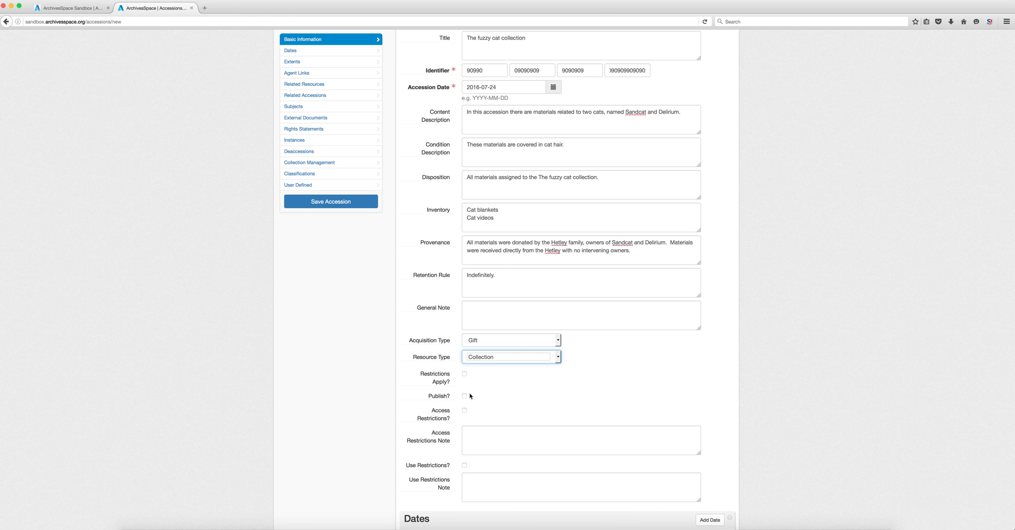
- Scroll down to the Dates section and add a date record labelled Creation
scroll(470, 396, down, 2)
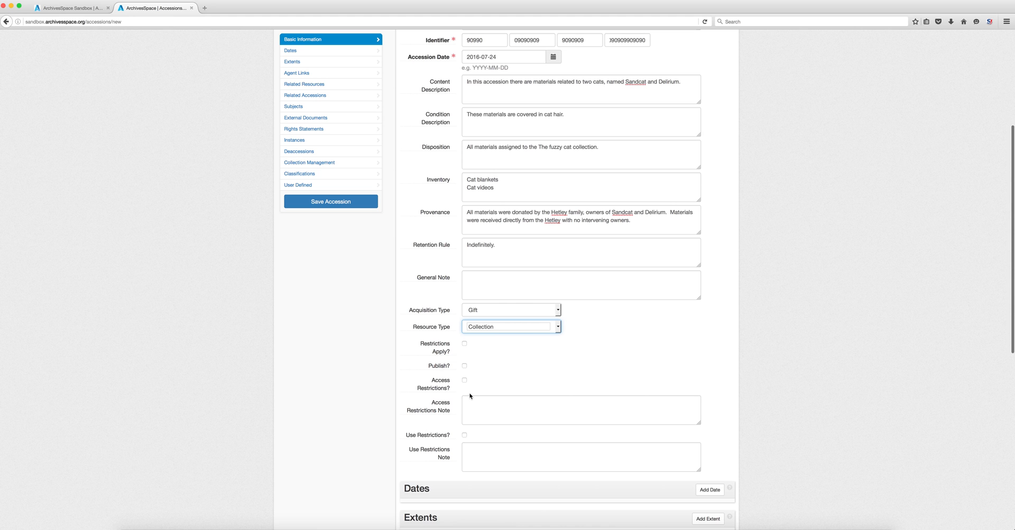
scroll(465, 389, down, 3)
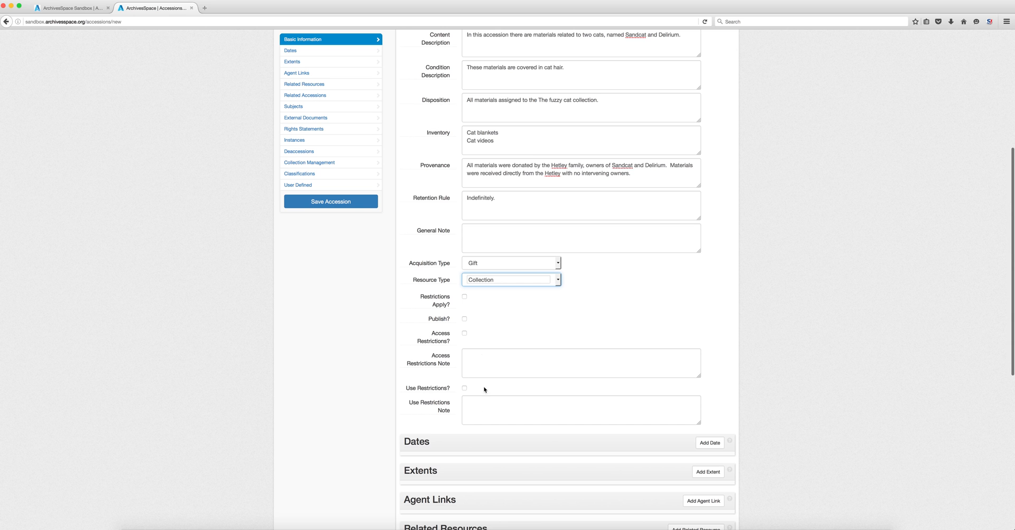
scroll(478, 417, down, 5)
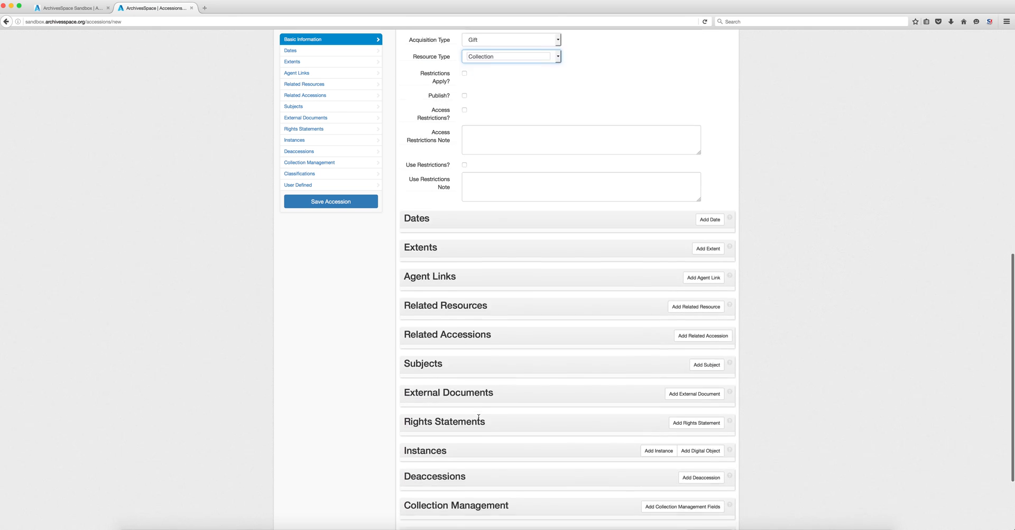
scroll(479, 417, down, 2)
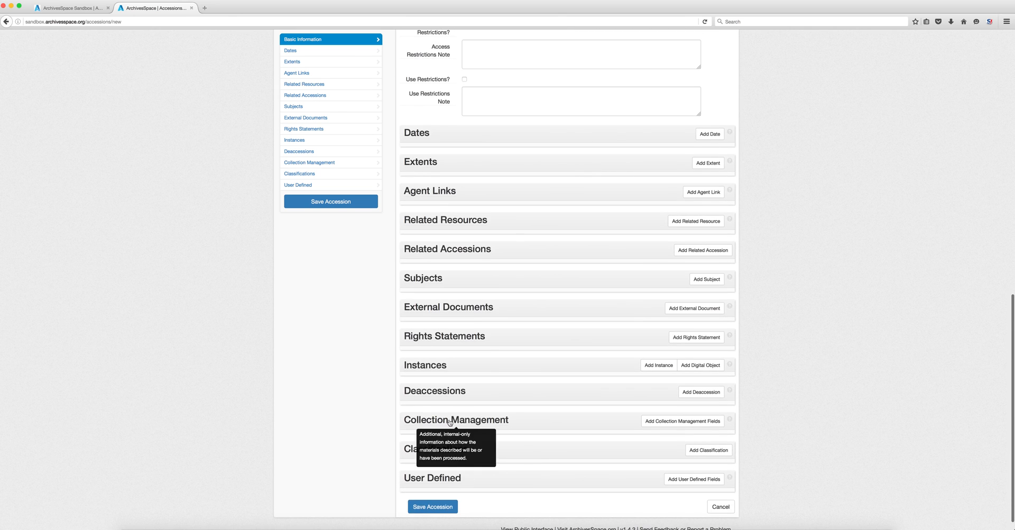
click(714, 140)
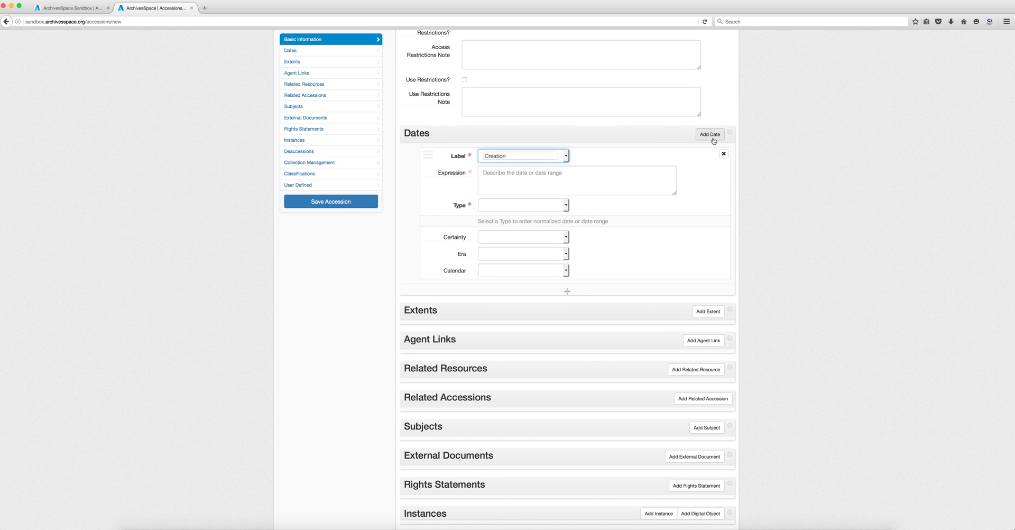
- Keep the Creation label, enter expression 2005-2016, and set the type to Inclusive Dates
click(556, 157)
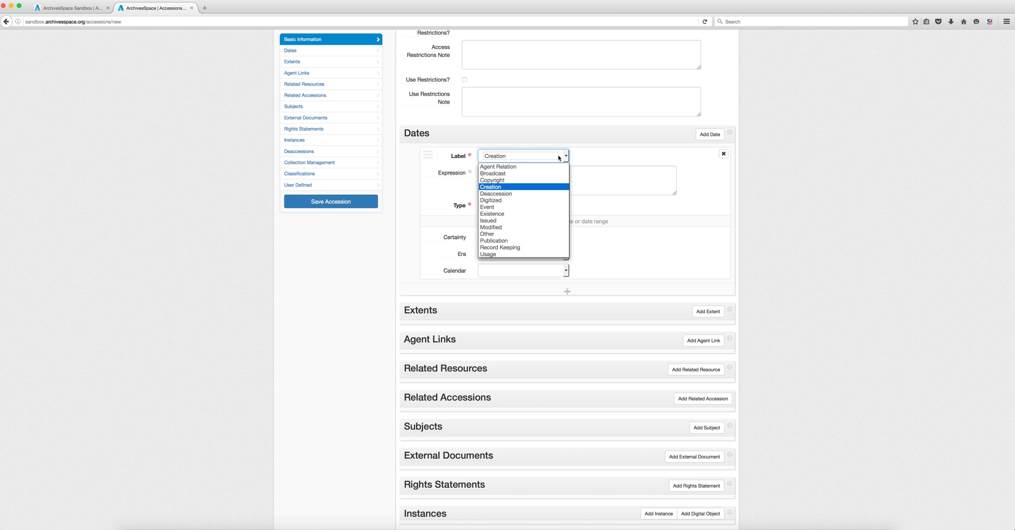
click(515, 188)
click(524, 183)
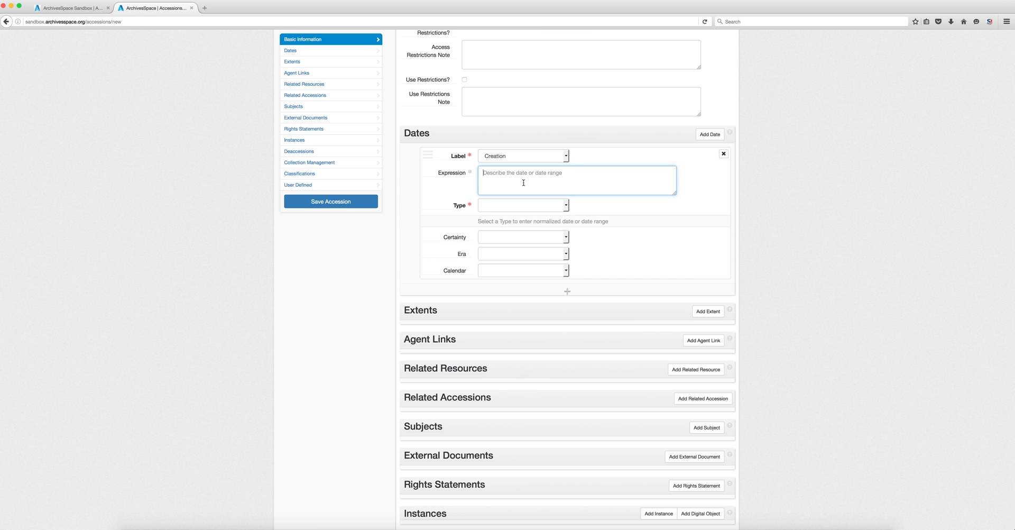
text(2005-2016)
click(550, 206)
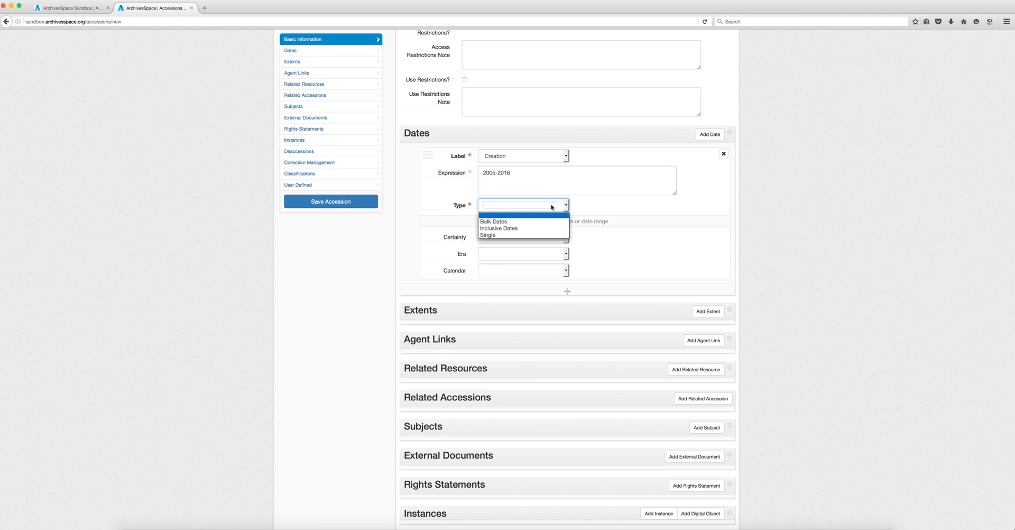
click(539, 229)
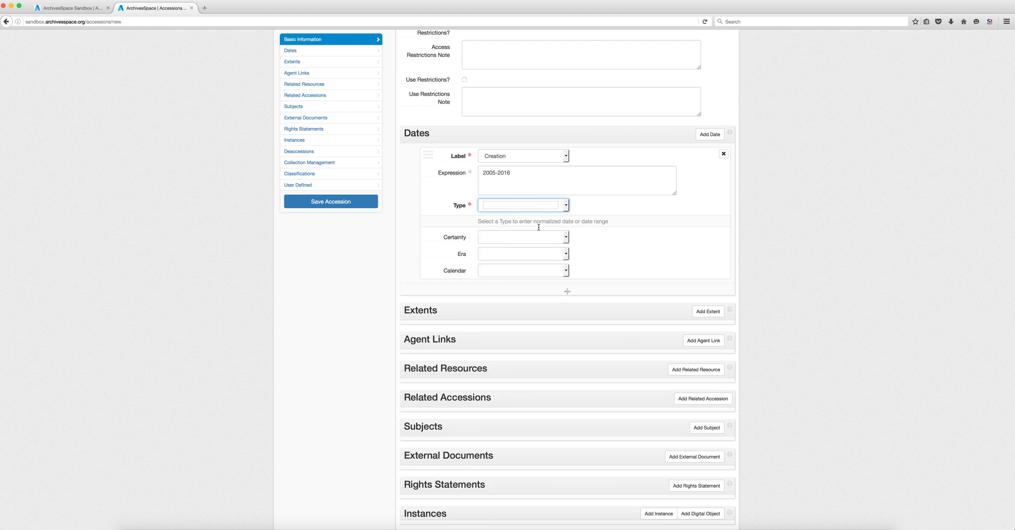
- Enter 2005 as the inclusive date's begin year
click(562, 227)
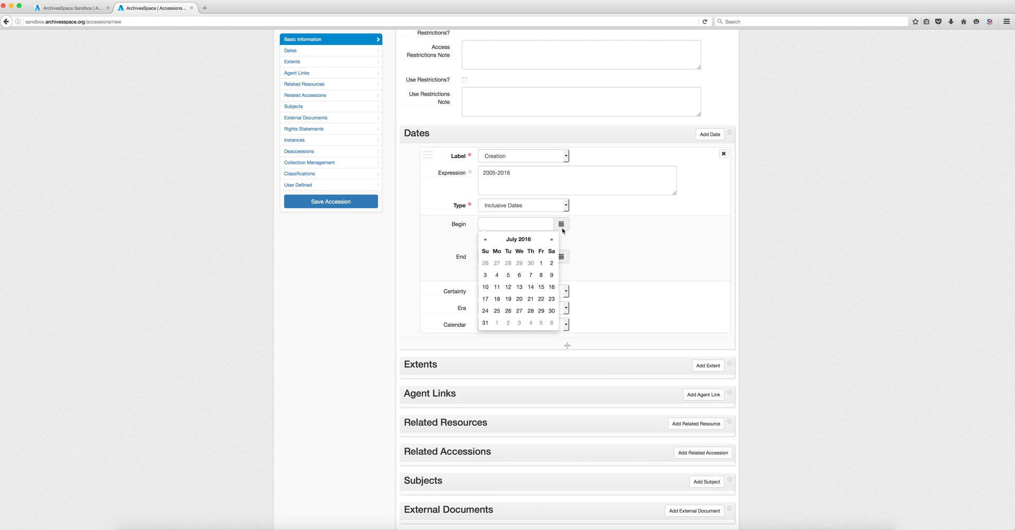
click(521, 226)
text(2000)
key(BackSpace)
key(BackSpace)
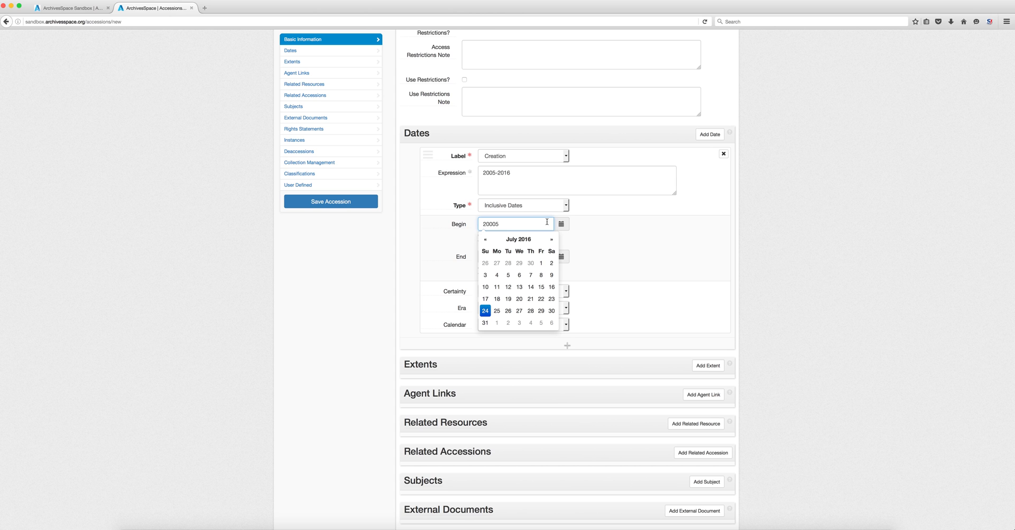
- Enter 2016 as the end year and leave the date certainty blank
click(677, 239)
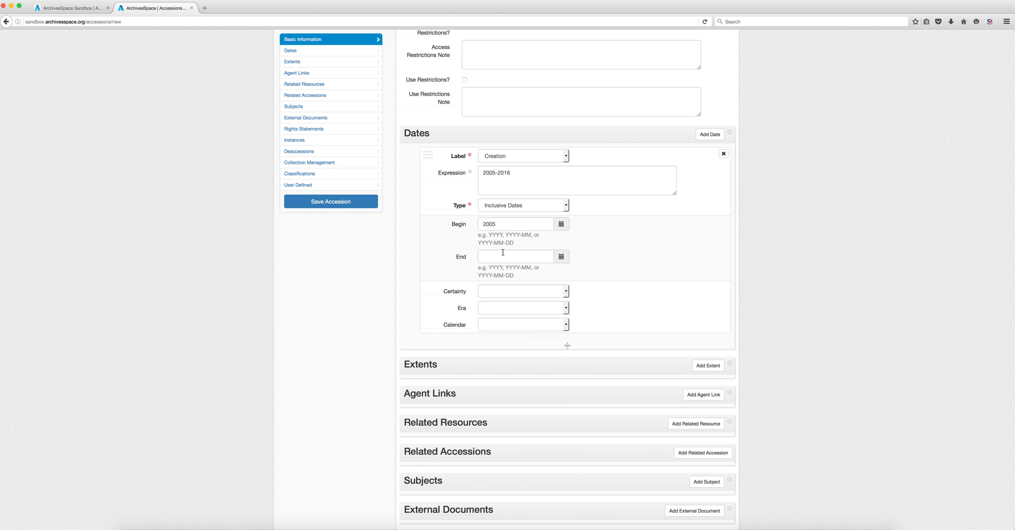
click(503, 255)
text(2016)
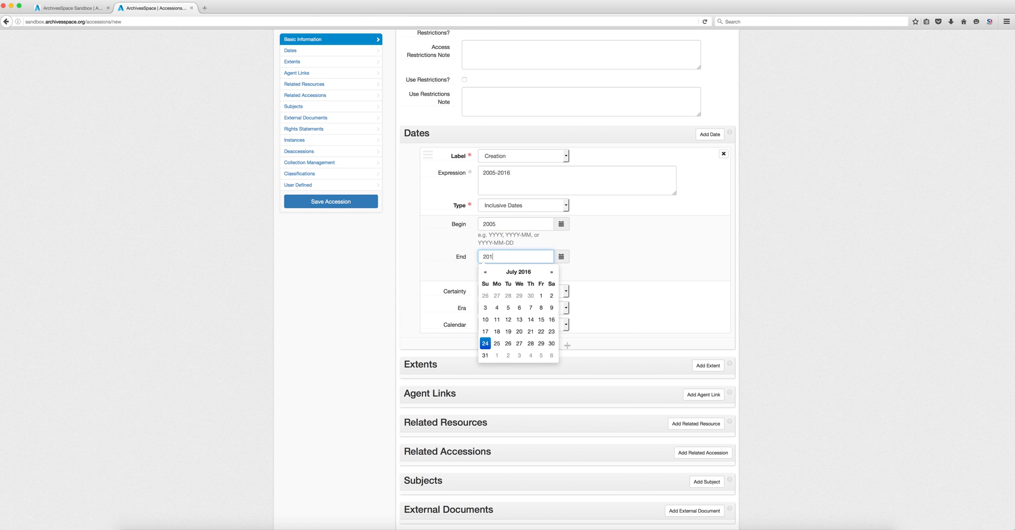
click(645, 235)
click(538, 294)
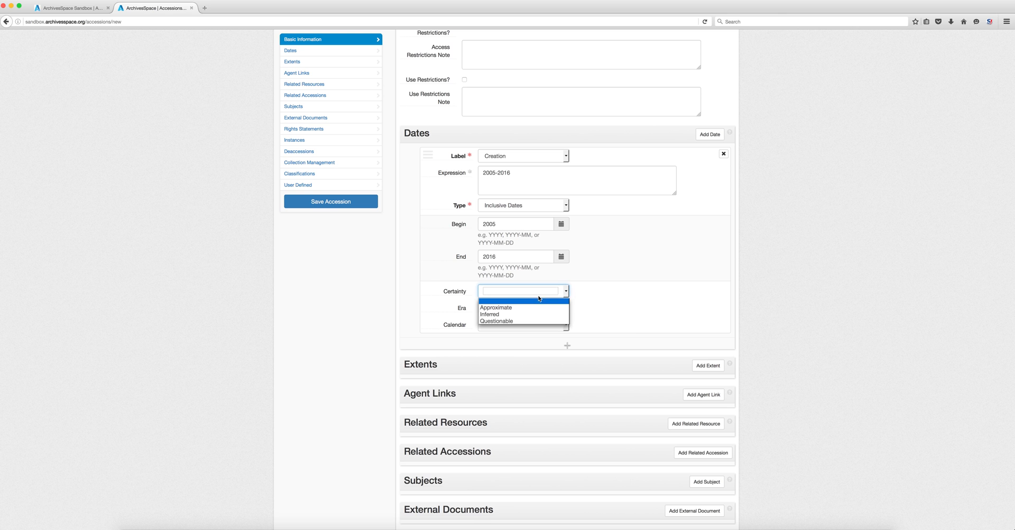
click(630, 289)
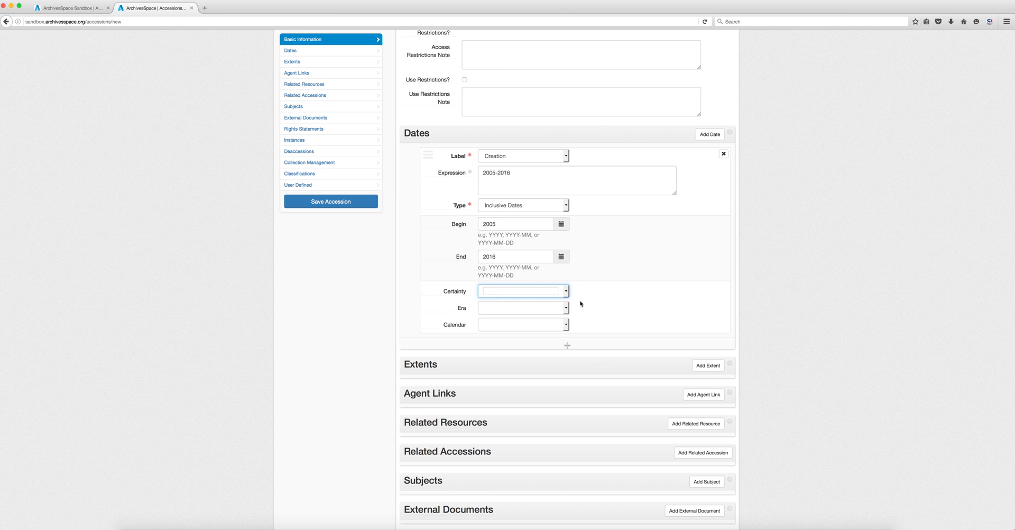
click(567, 308)
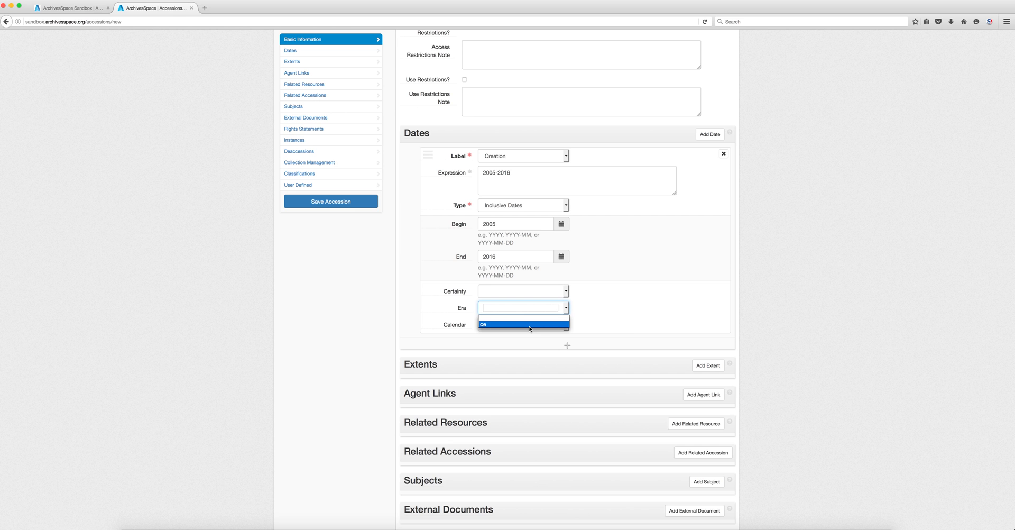
- Choose ce for the date era and Gregorian for the calendar
click(530, 324)
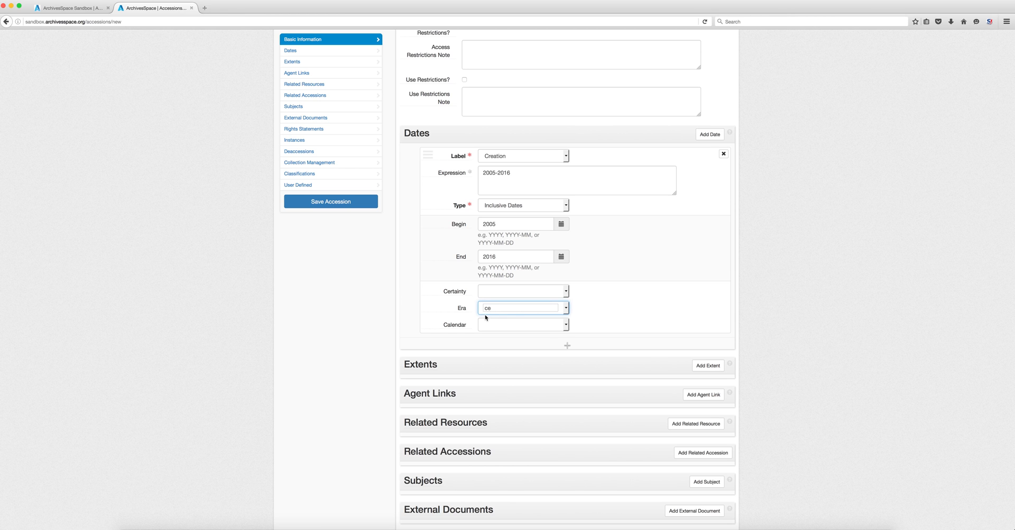
click(516, 324)
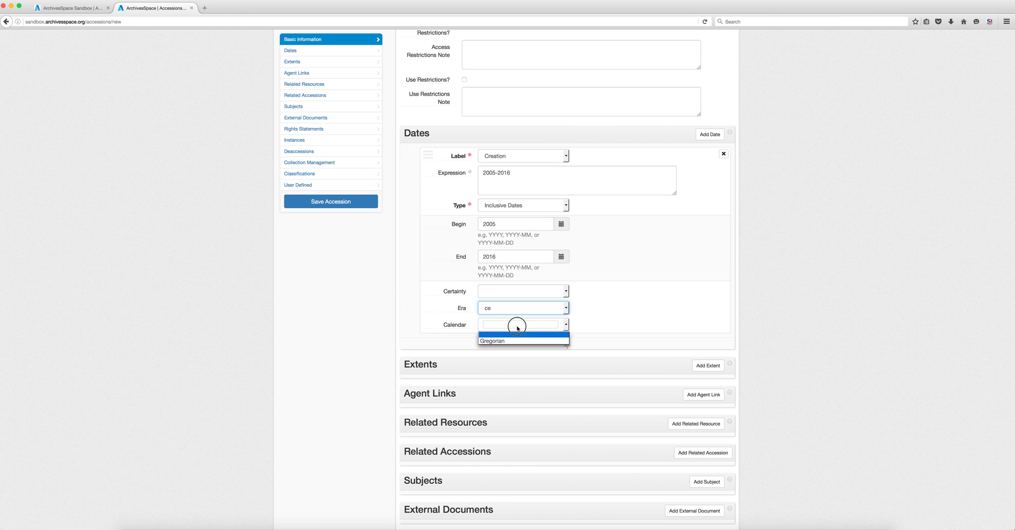
click(505, 341)
scroll(601, 349, down, 3)
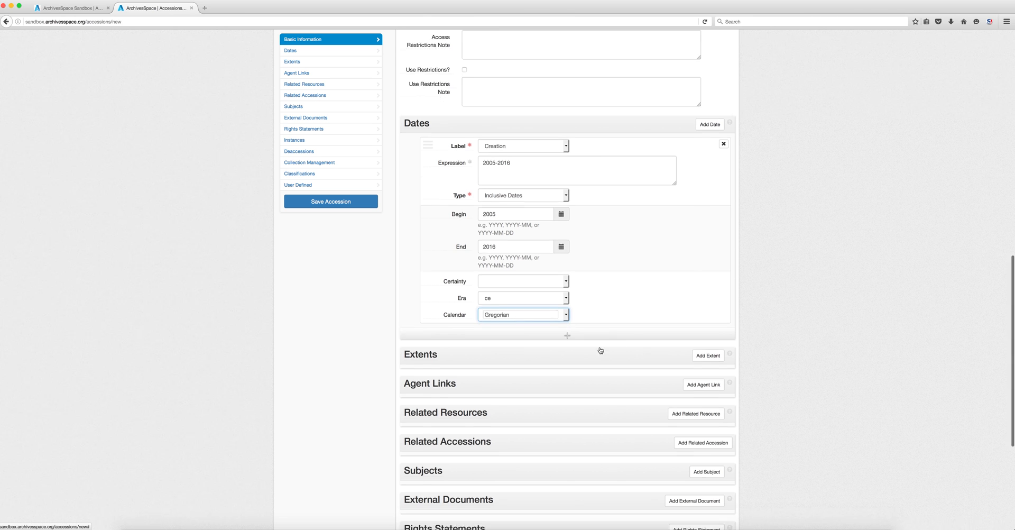
- Add a Whole extent of 75 Linear Feet, then start a blank agent link
click(706, 268)
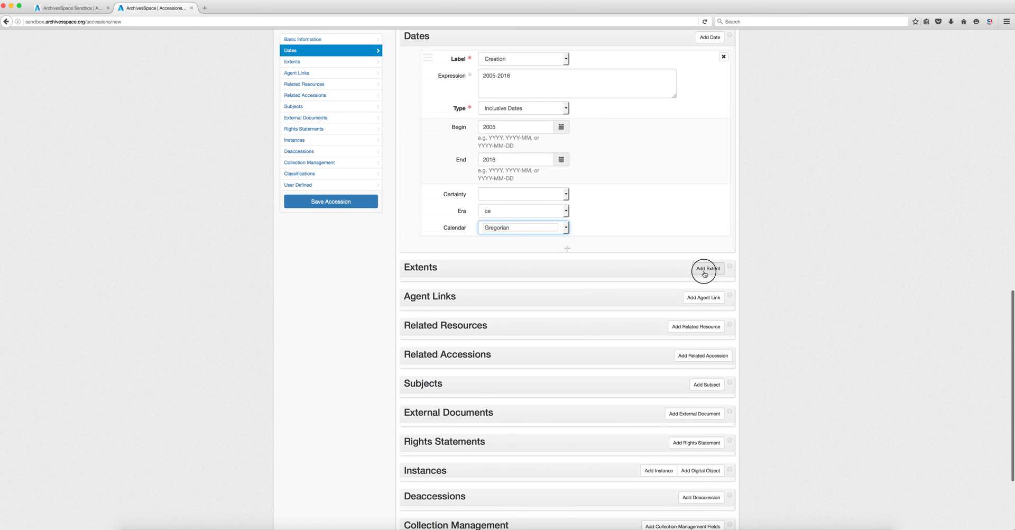
scroll(782, 292, down, 1)
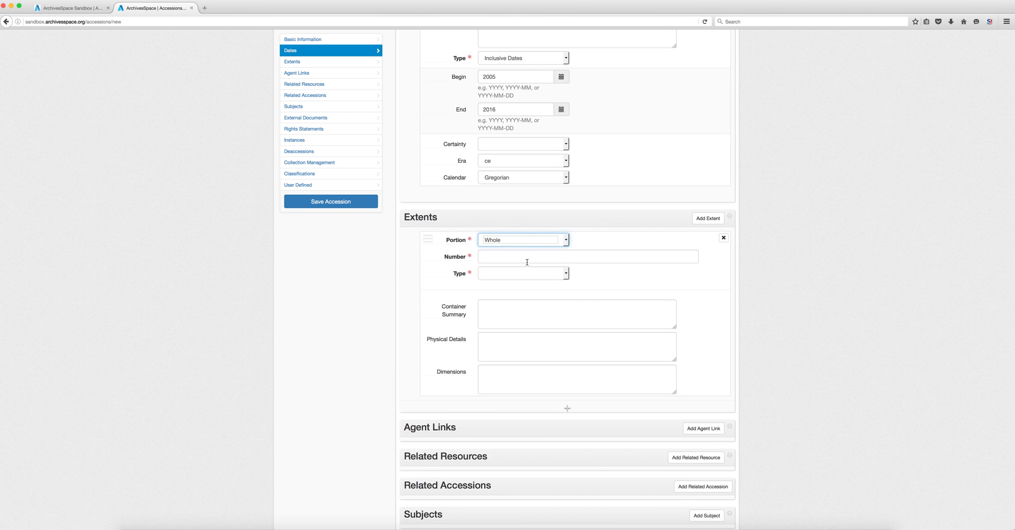
click(547, 240)
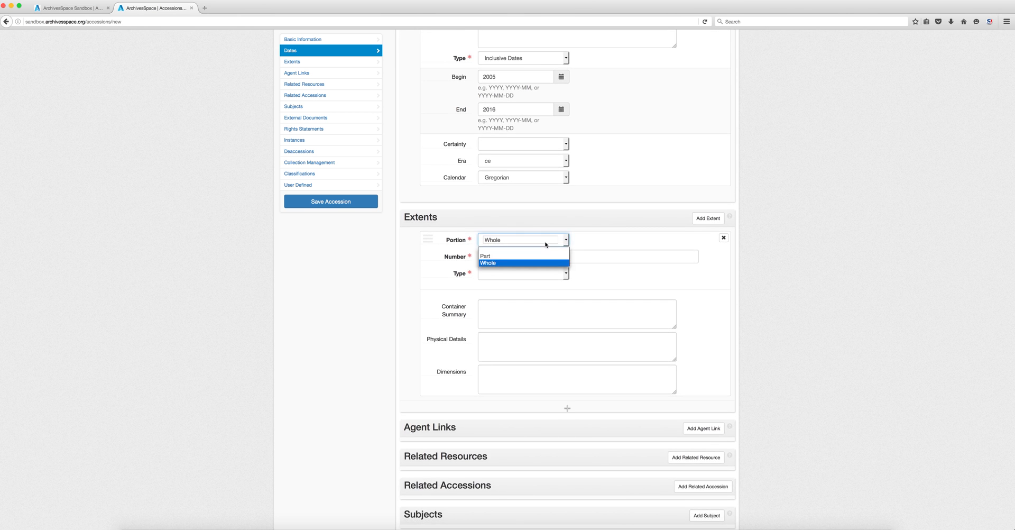
click(557, 274)
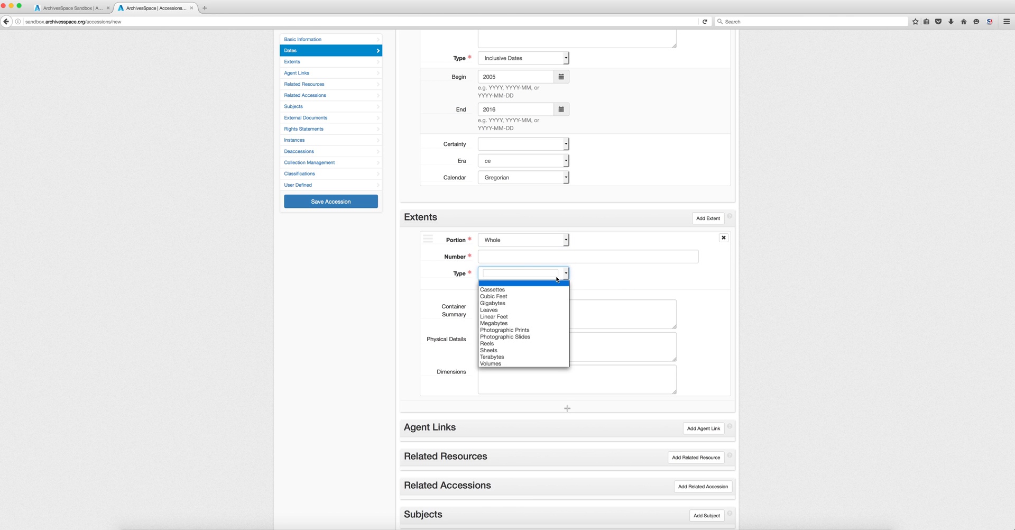
click(540, 242)
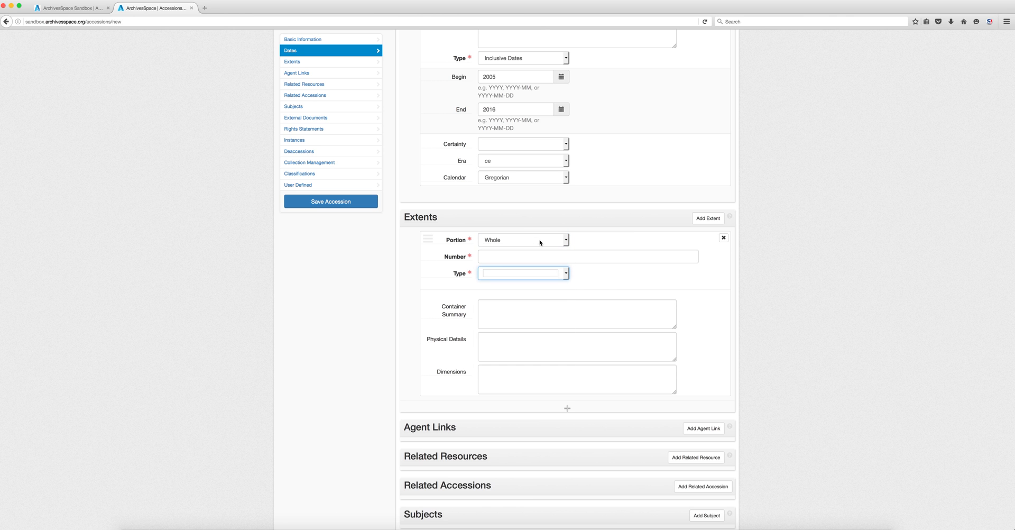
click(520, 262)
click(521, 272)
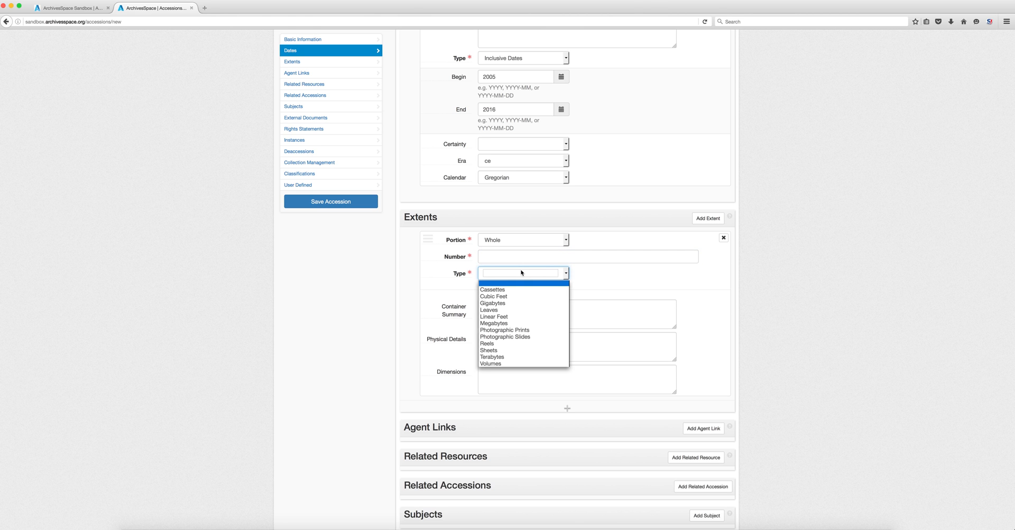
click(502, 316)
click(508, 256)
text(75)
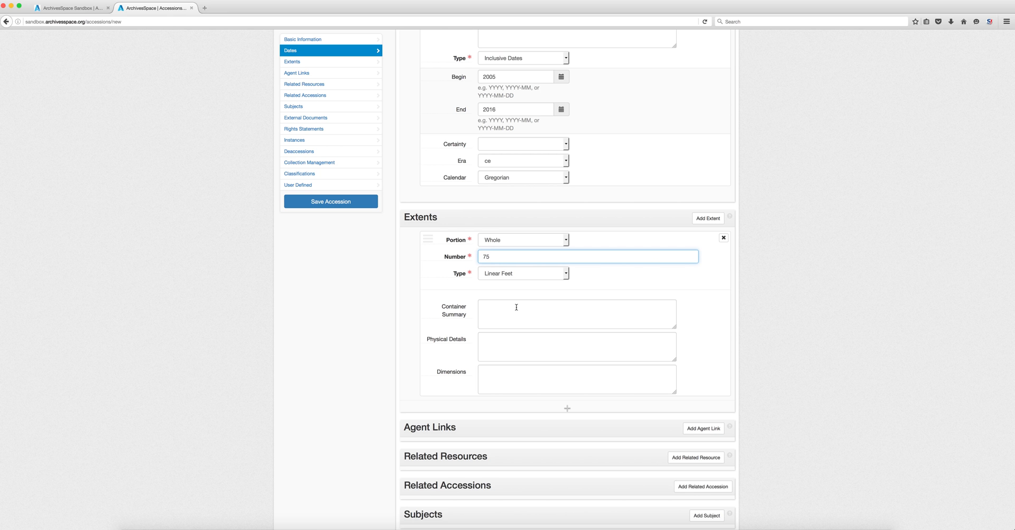
scroll(518, 314, down, 5)
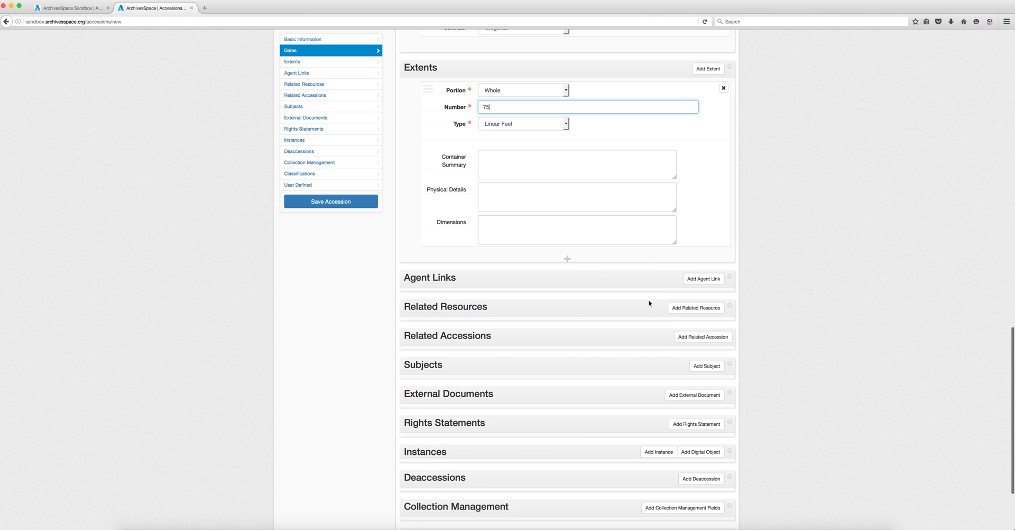
click(691, 281)
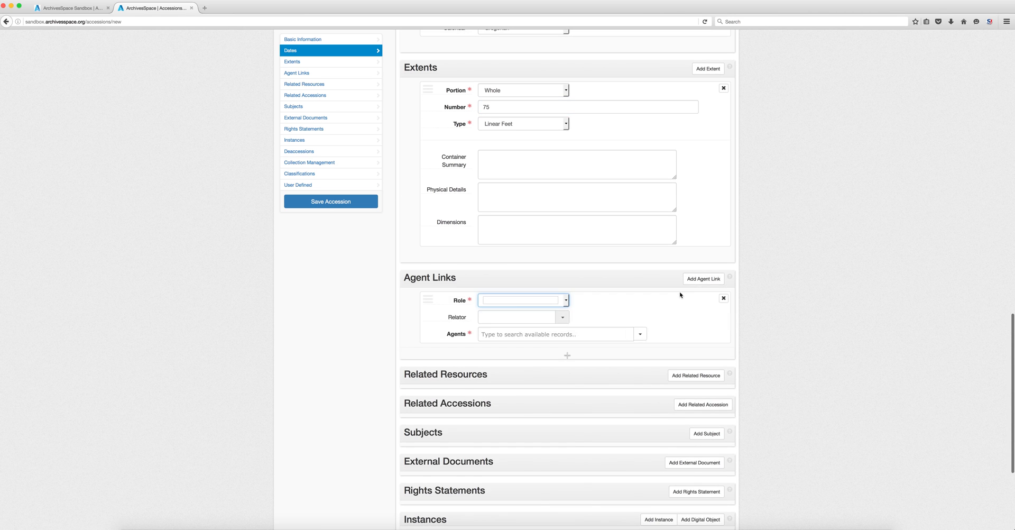
- Set the agent link's role to Creator
scroll(690, 315, down, 1)
scroll(689, 314, down, 1)
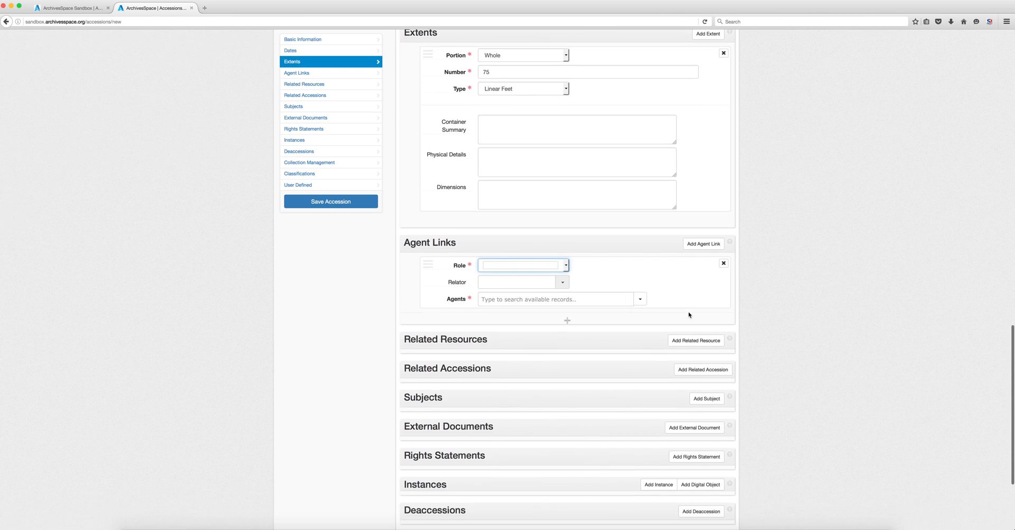
click(553, 251)
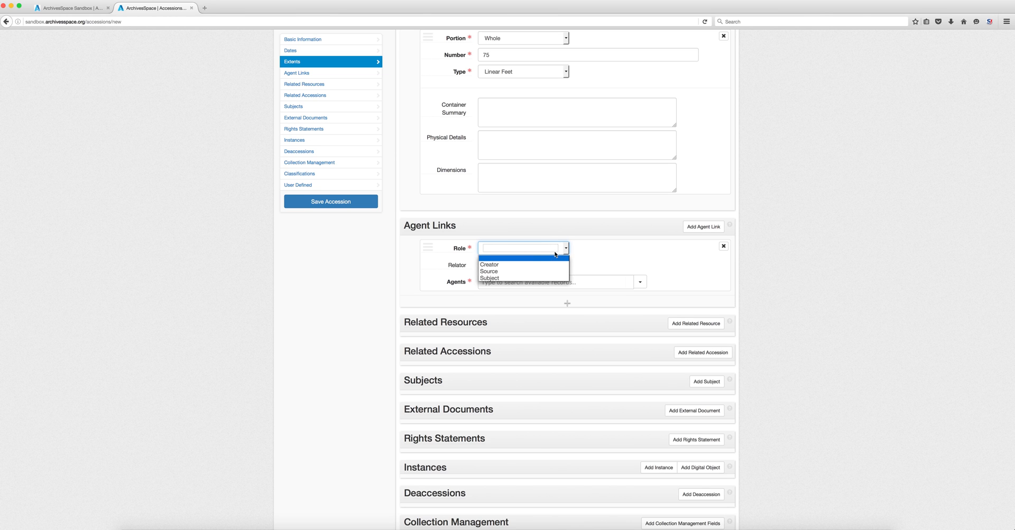
click(616, 258)
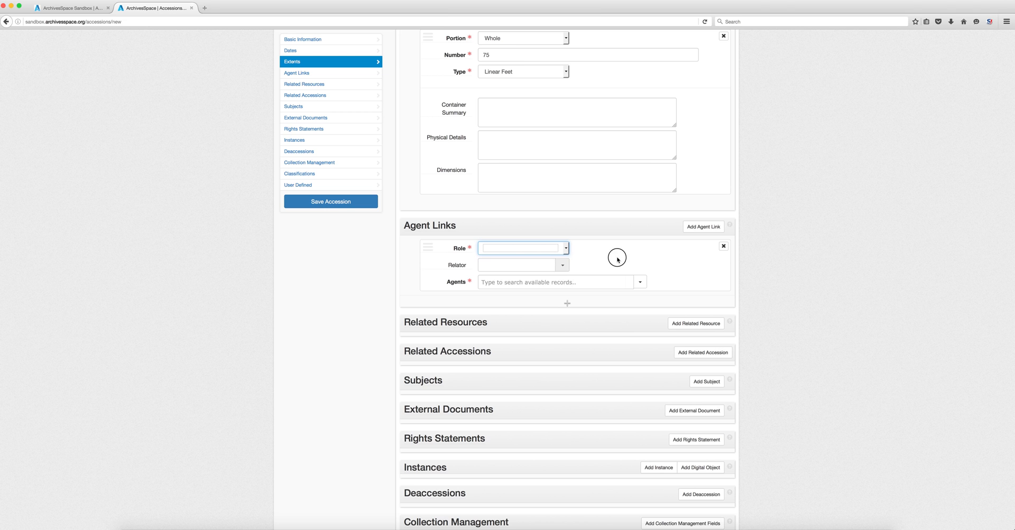
click(517, 251)
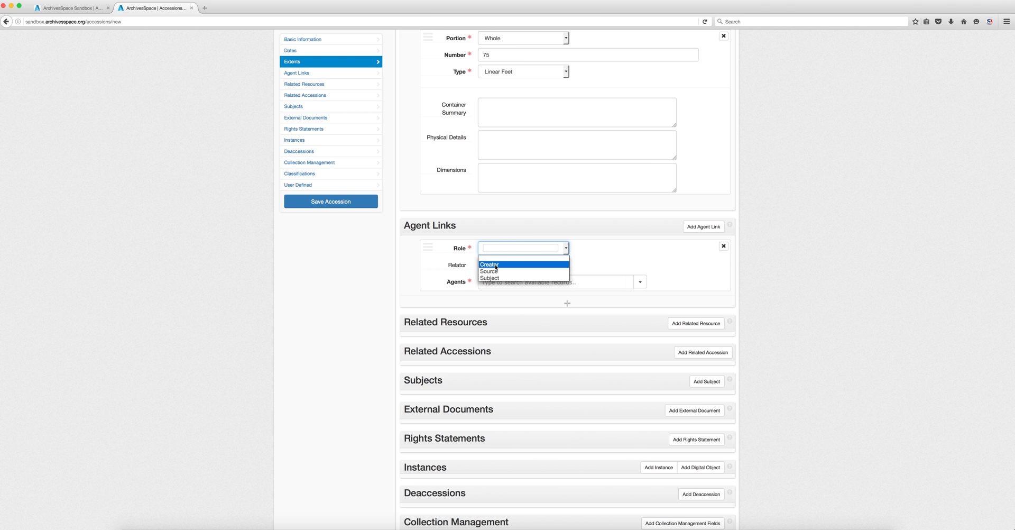
click(609, 266)
click(561, 266)
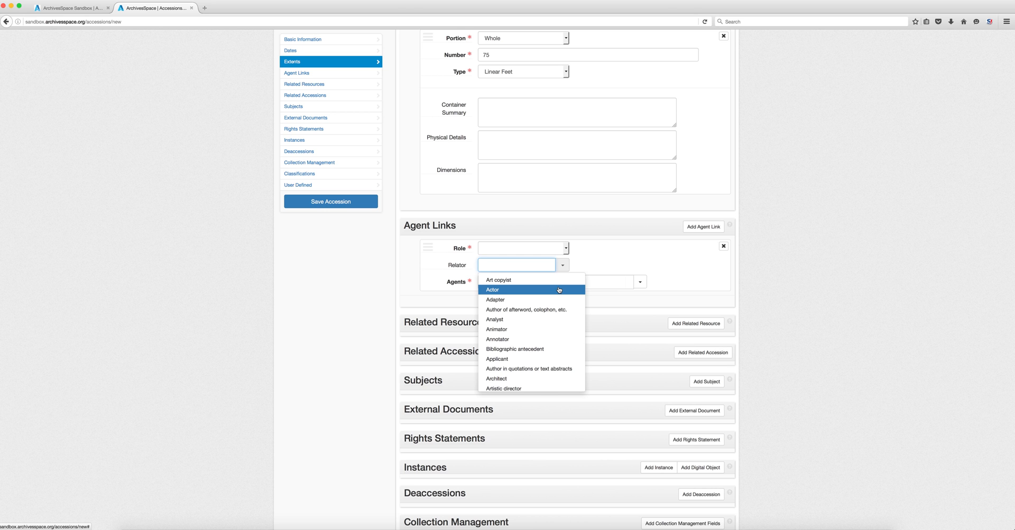
scroll(559, 290, down, 5)
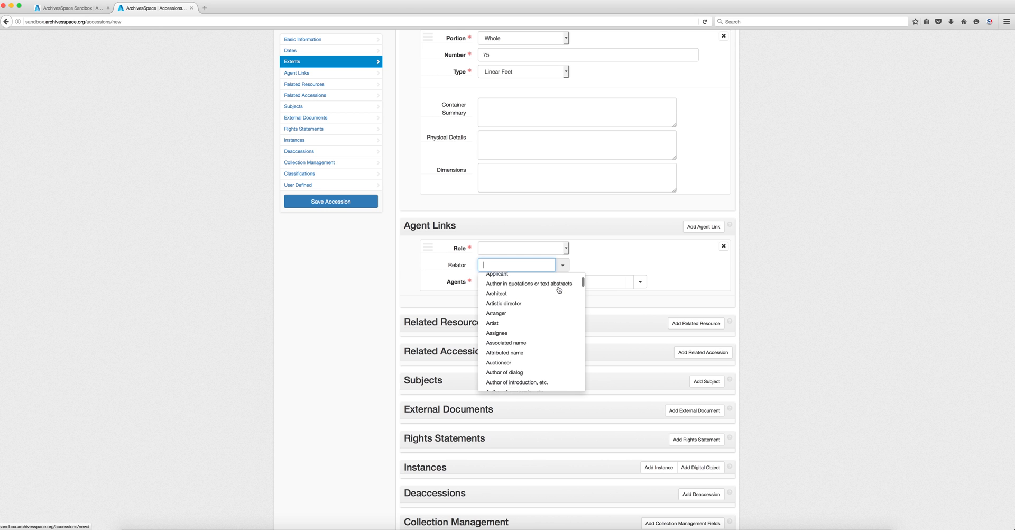
scroll(559, 290, down, 1)
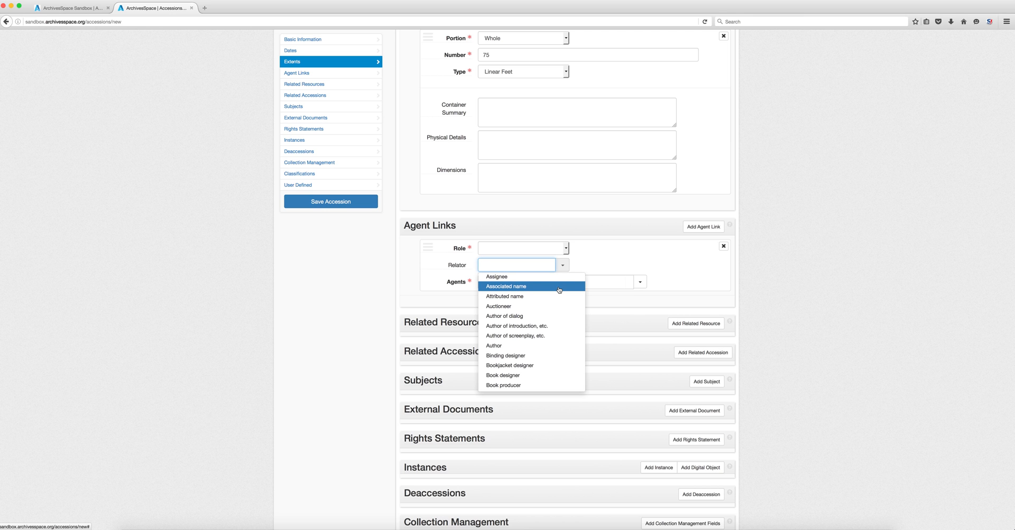
click(565, 248)
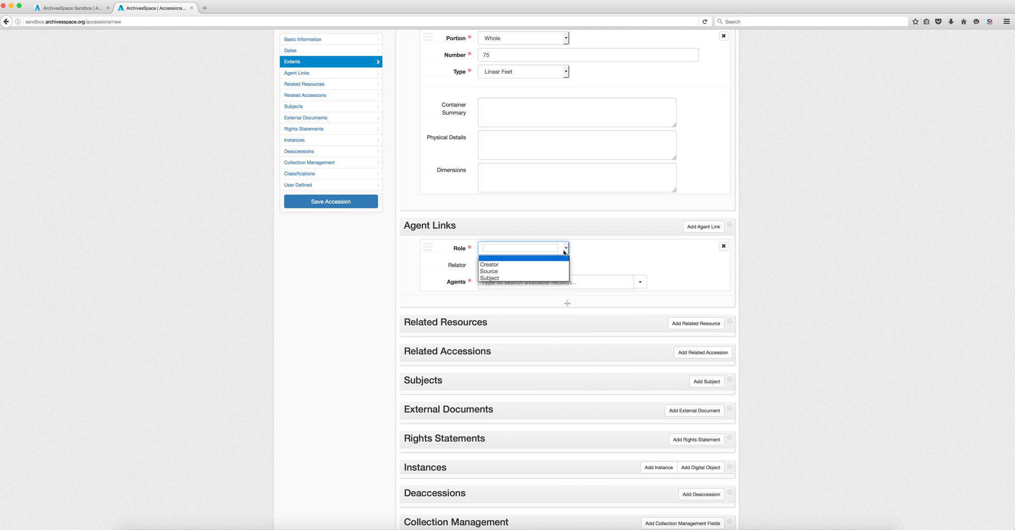
click(530, 264)
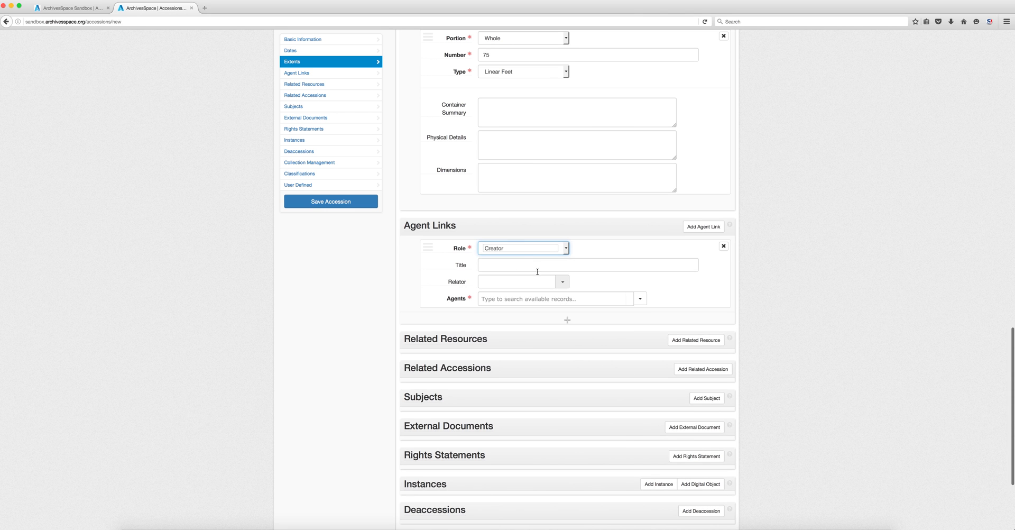
- Leave the relator unchosen and add a blank related resource entry
click(561, 282)
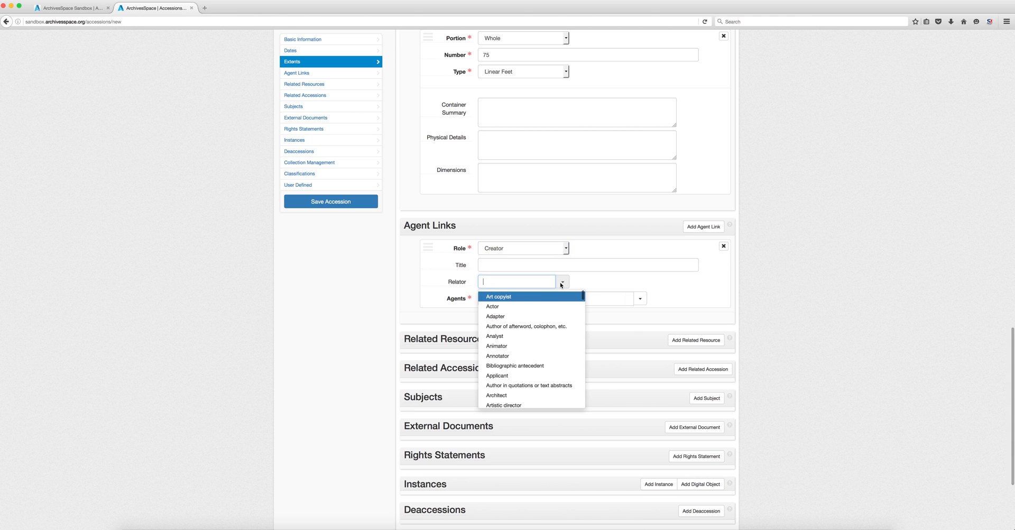
scroll(523, 373, down, 3)
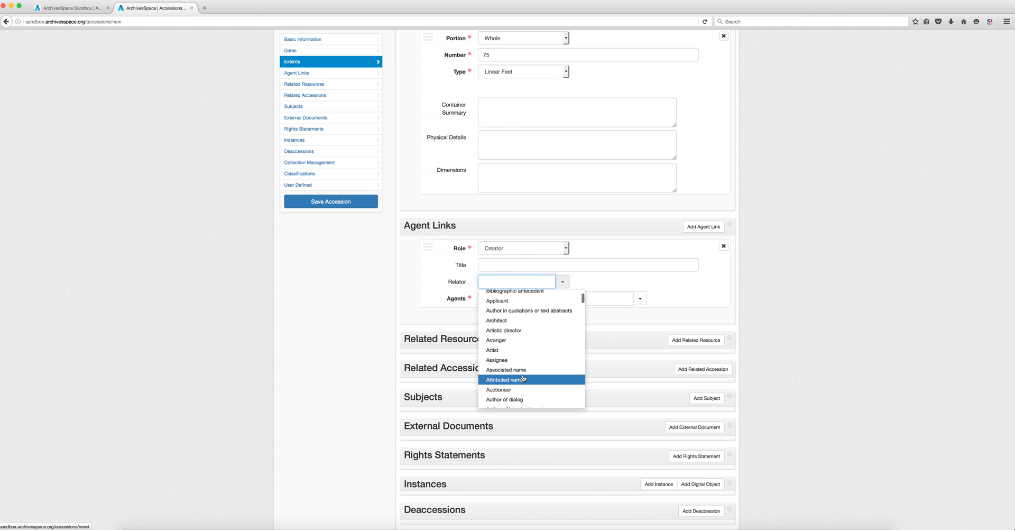
scroll(523, 370, down, 1)
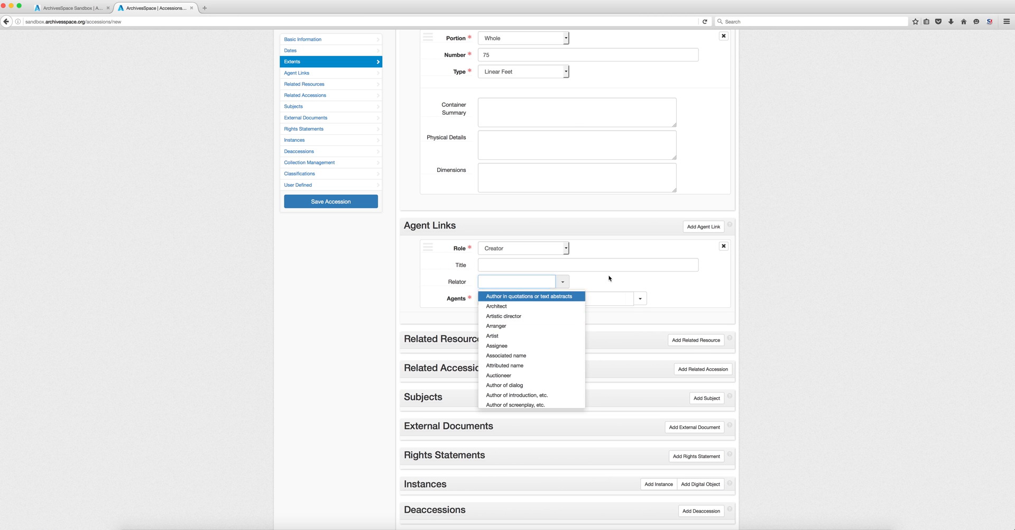
click(621, 277)
click(701, 342)
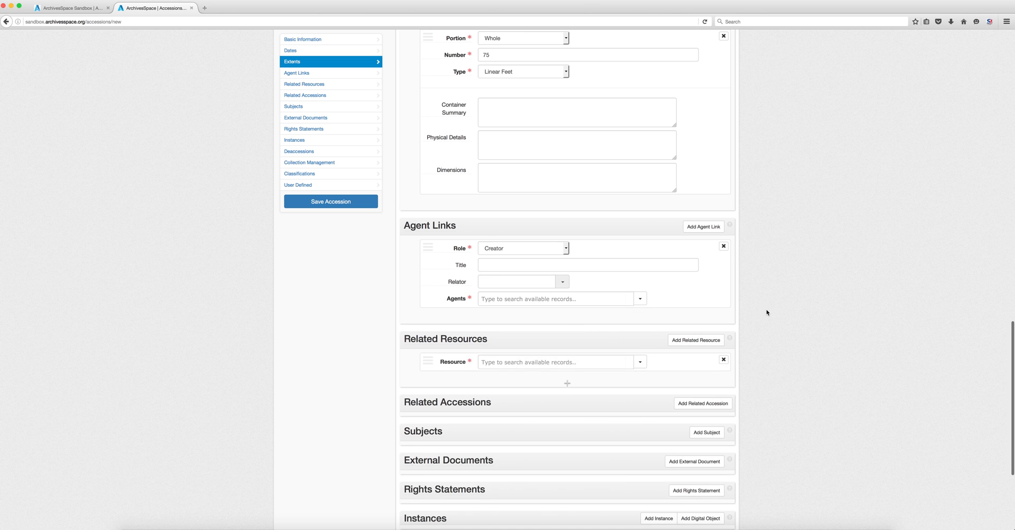
- Try the resource Browse lookup, then add a blank related accession entry
scroll(766, 313, down, 1)
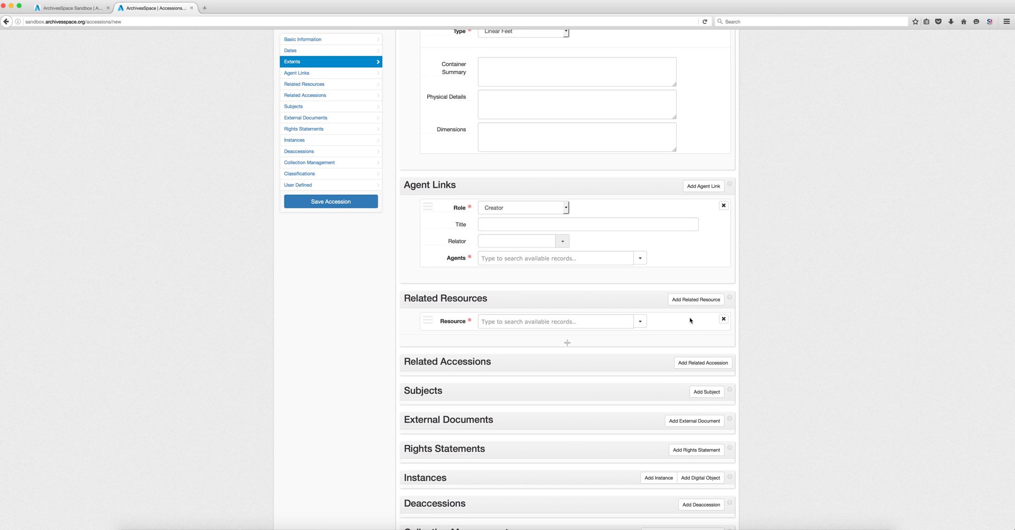
click(644, 324)
click(580, 324)
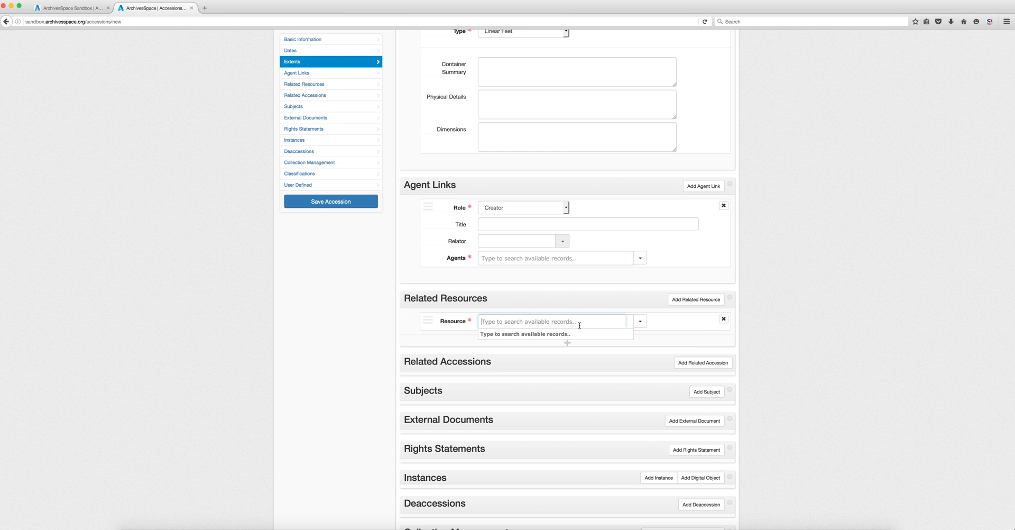
scroll(580, 324, down, 5)
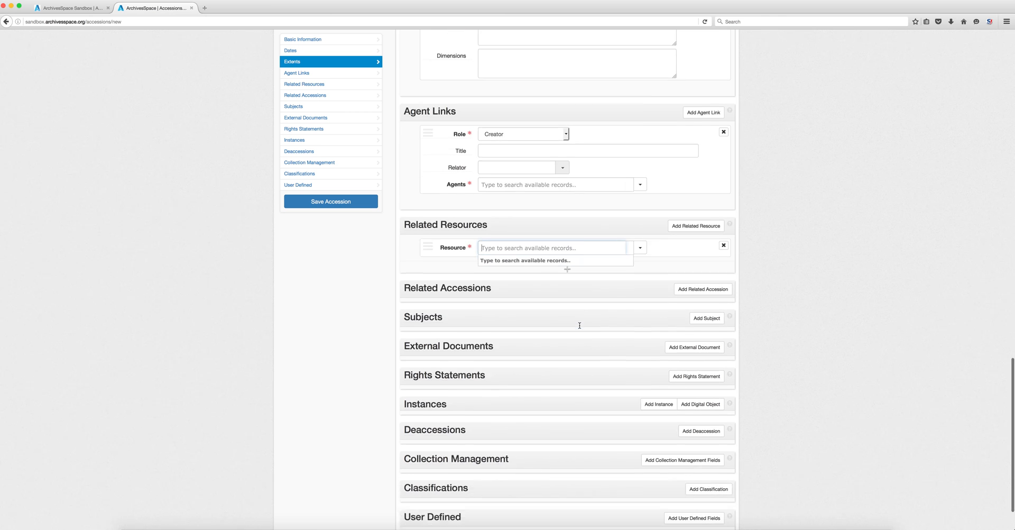
click(719, 259)
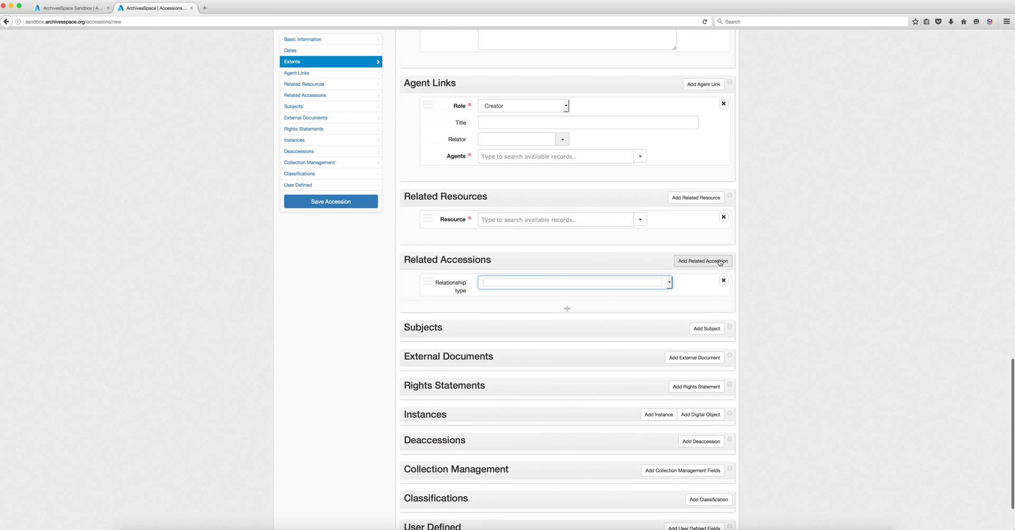
- Leave the related accession's relationship type unset and add a blank subject entry
click(667, 284)
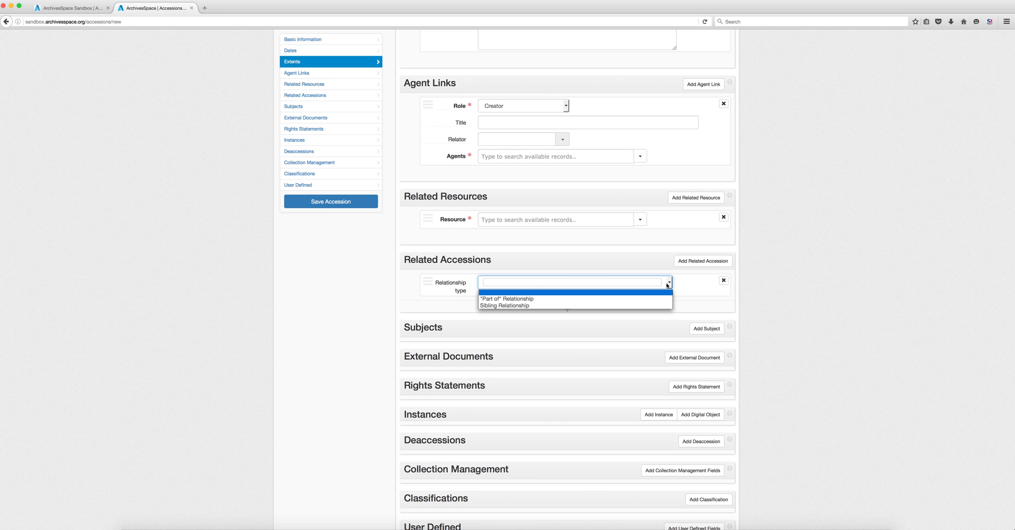
click(741, 320)
scroll(719, 285, down, 3)
click(716, 264)
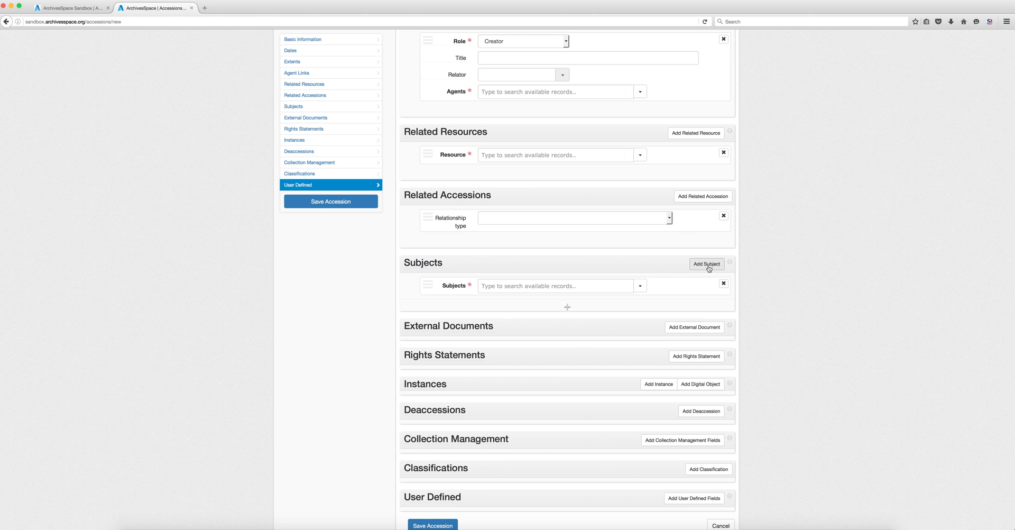
- Try the subject search lookup and add a blank external document entry
click(639, 285)
click(597, 288)
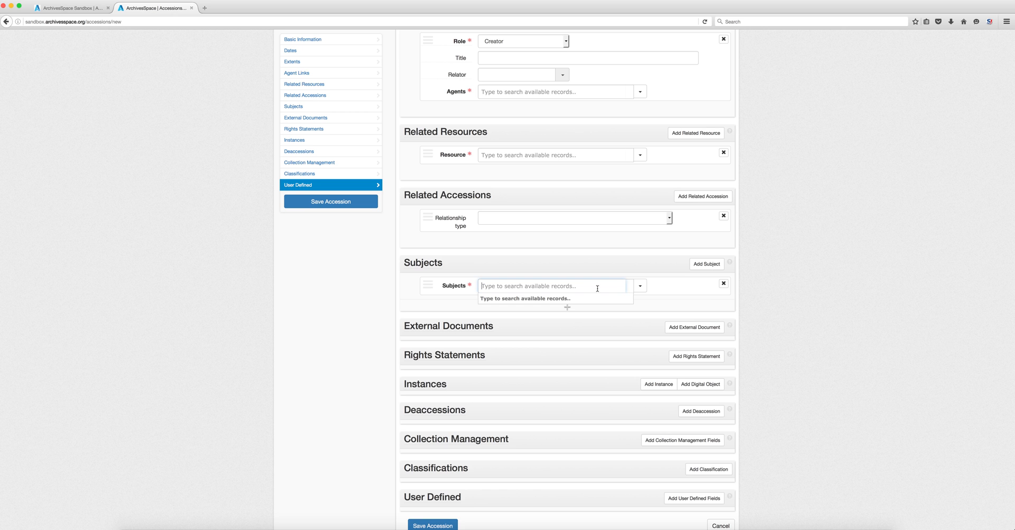
scroll(796, 300, down, 1)
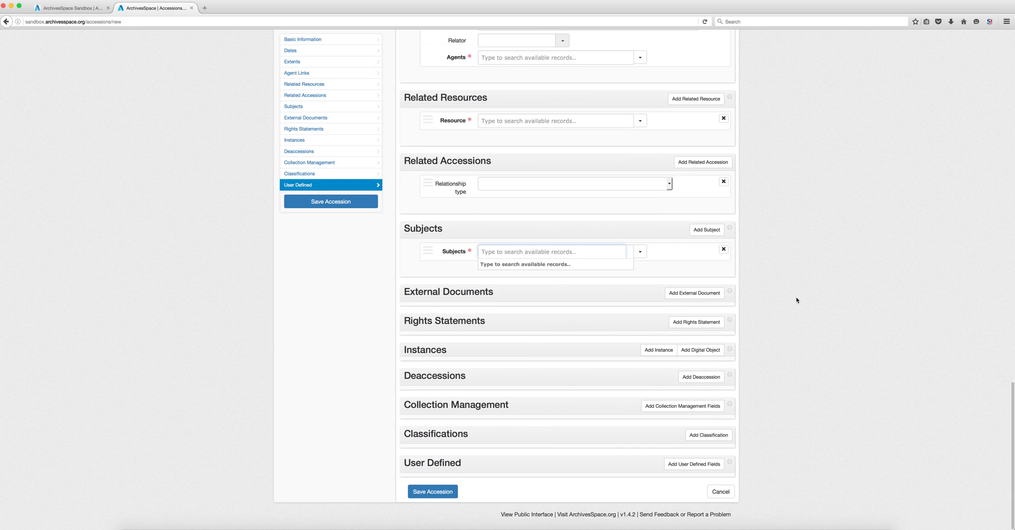
click(719, 294)
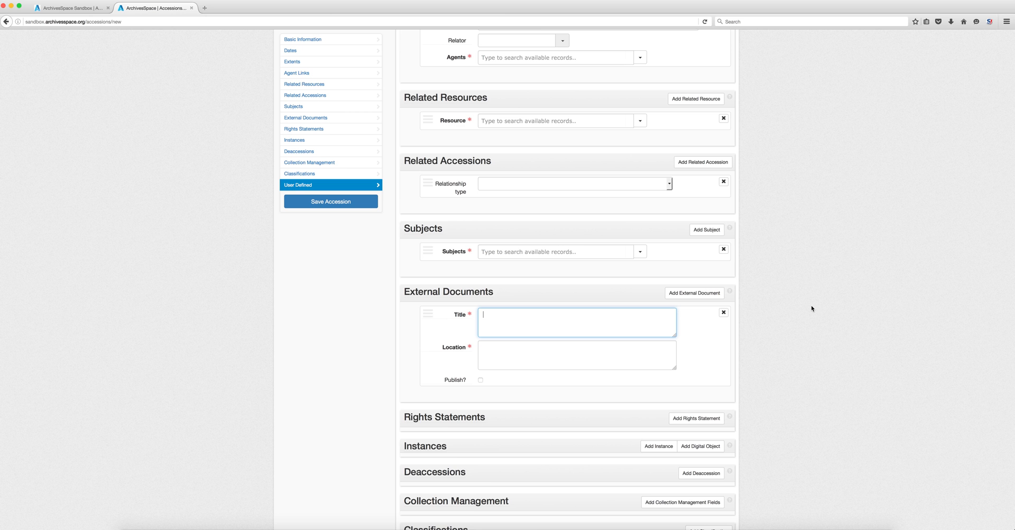
- Add a rights statement with no rights type chosen, plus a blank instance
scroll(811, 308, down, 3)
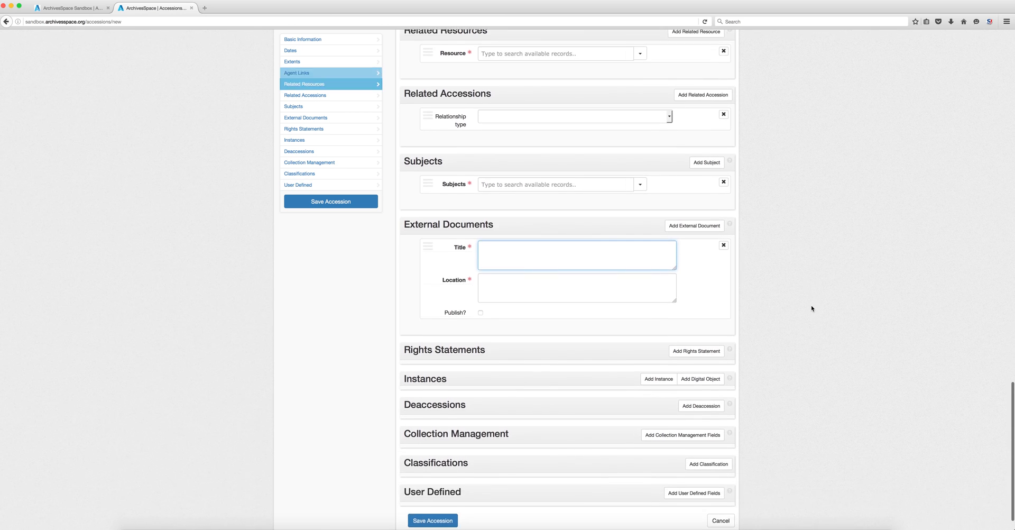
click(694, 331)
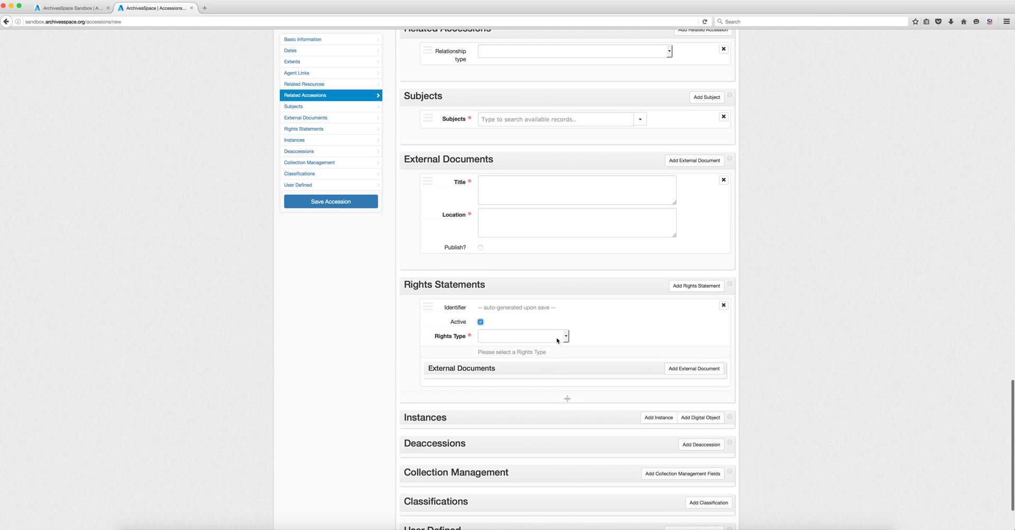
click(557, 336)
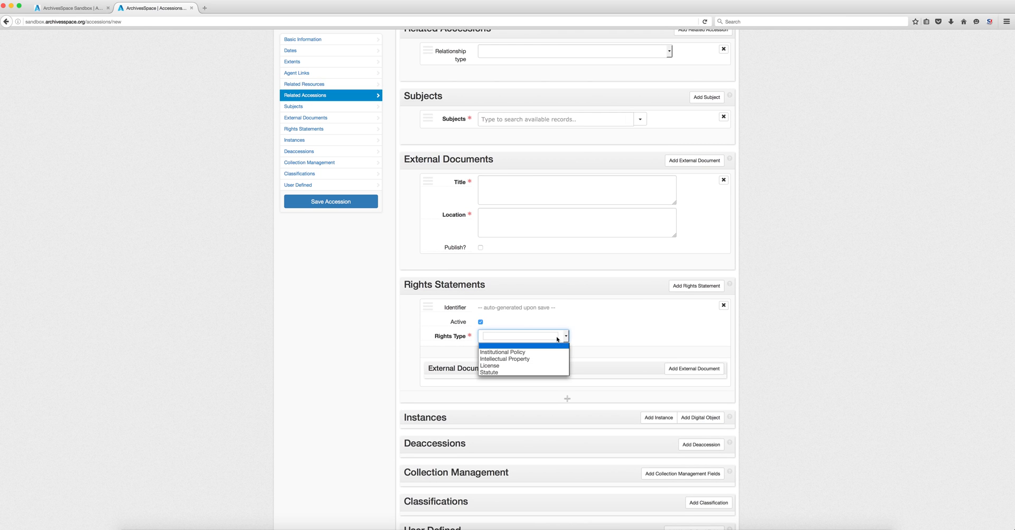
click(624, 335)
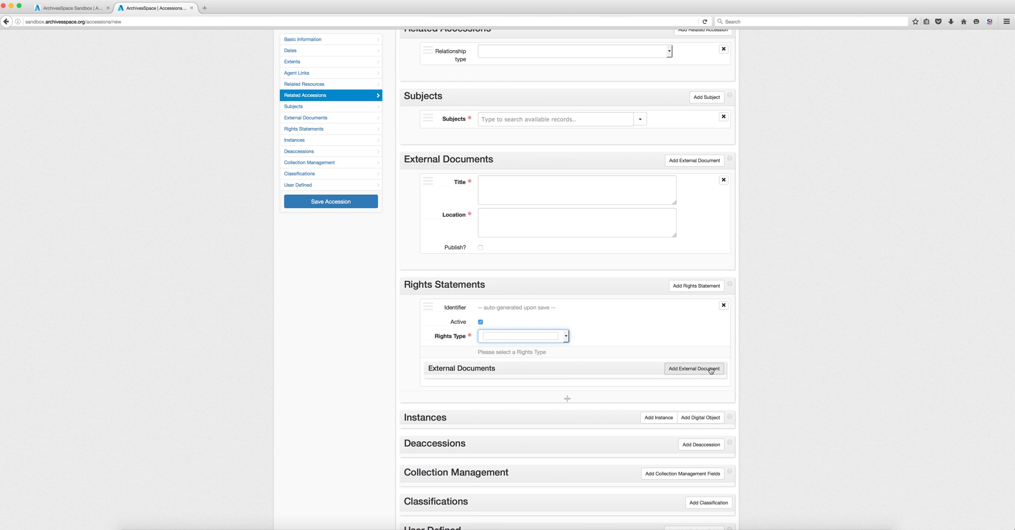
scroll(834, 363, down, 1)
scroll(833, 363, down, 2)
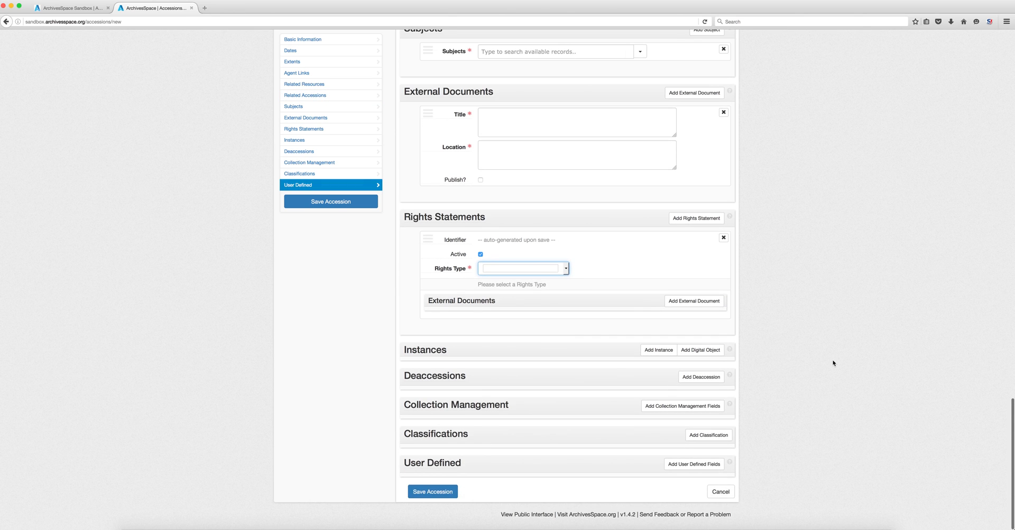
click(658, 349)
- Add two digital object rows and a blank deaccession record
scroll(684, 365, down, 1)
scroll(684, 365, down, 5)
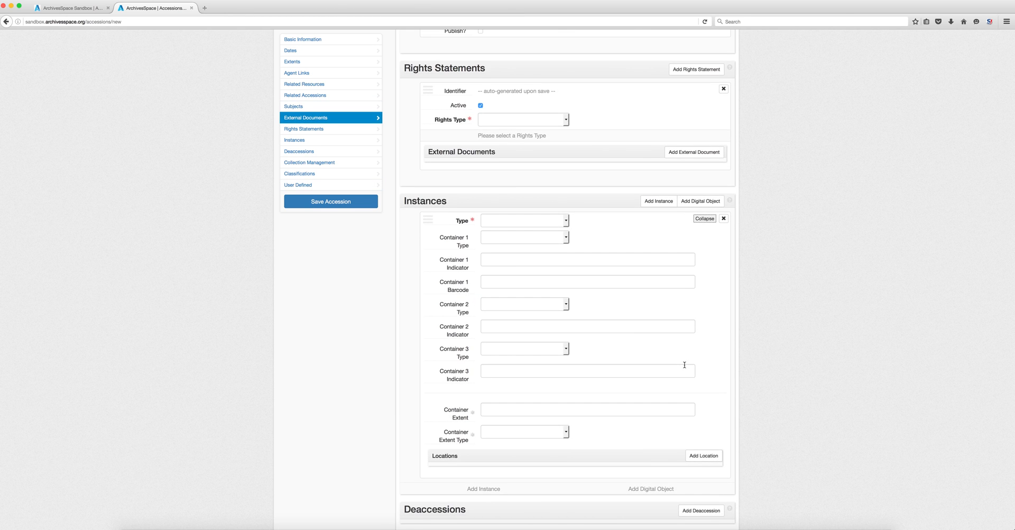
click(698, 202)
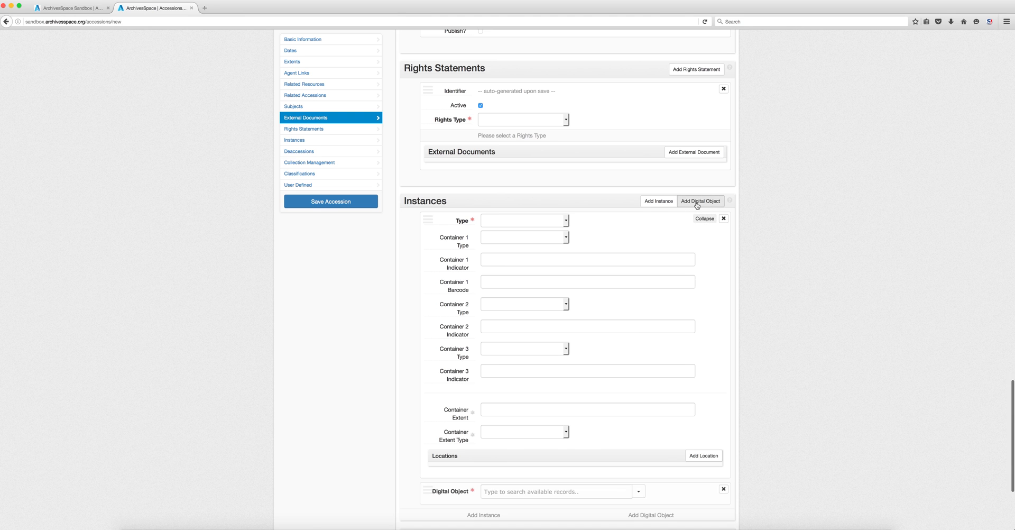
click(697, 205)
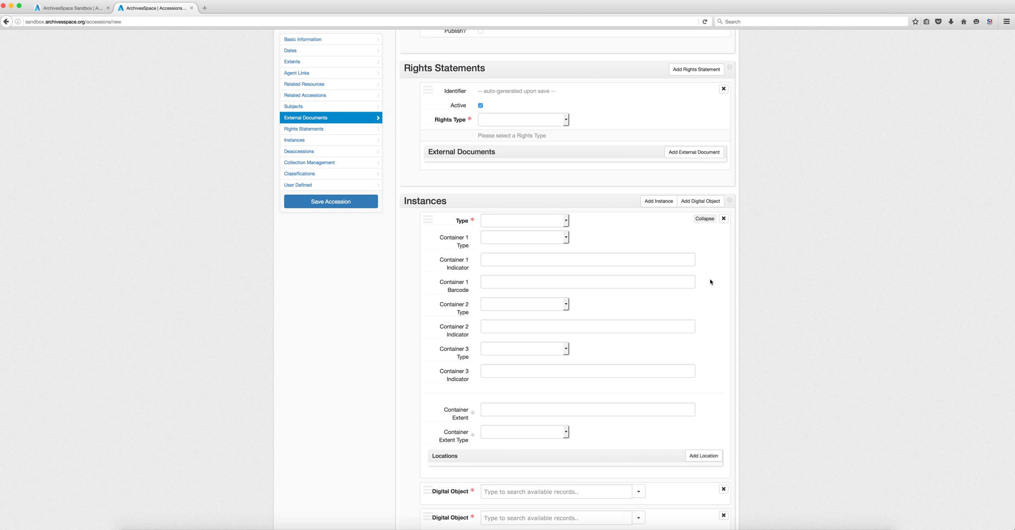
scroll(711, 282, down, 5)
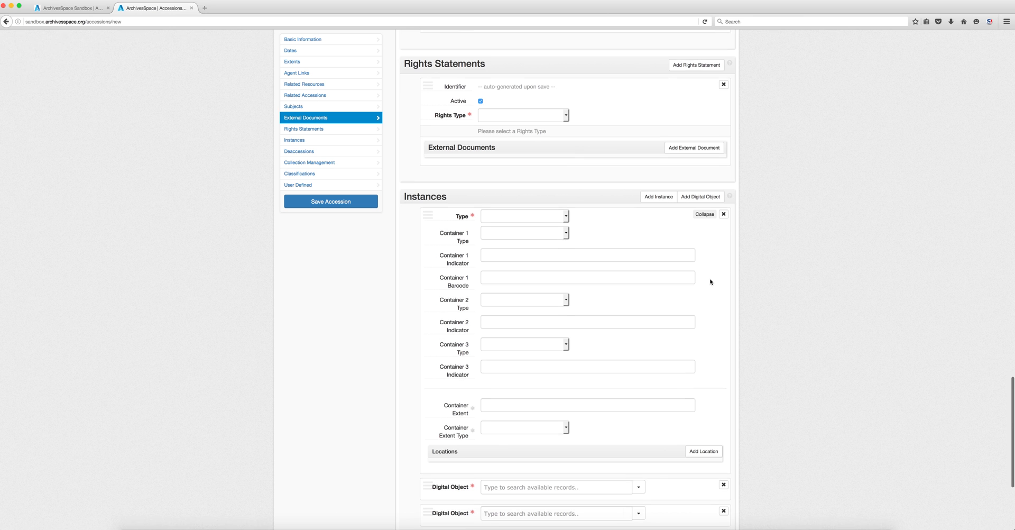
scroll(710, 282, down, 2)
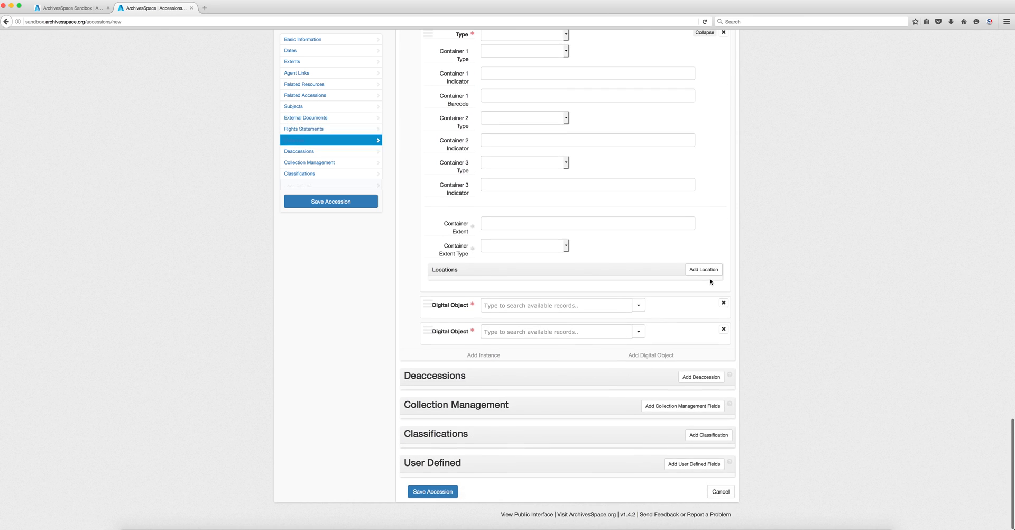
click(709, 383)
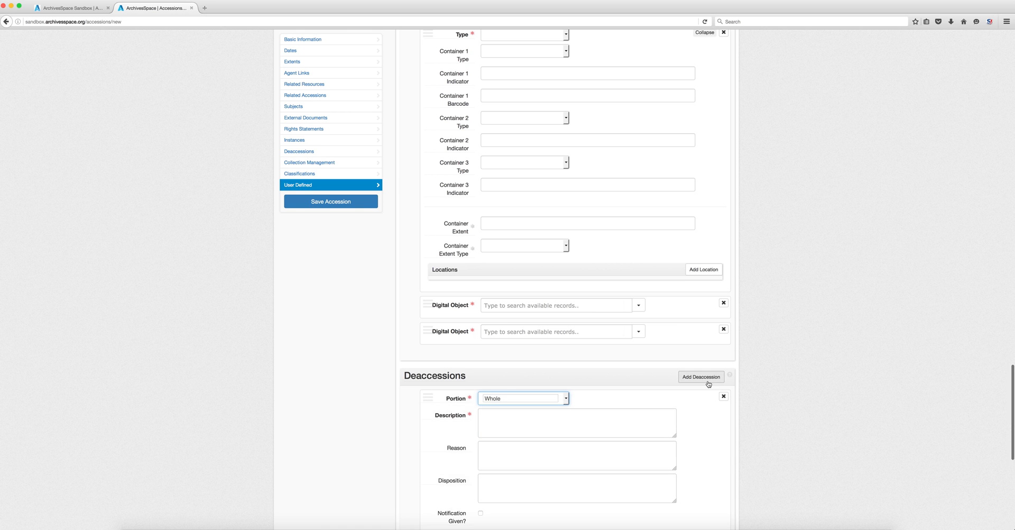
- Set the deaccession portion to Part with description 'Multiple copies of the same photo'
scroll(777, 381, down, 2)
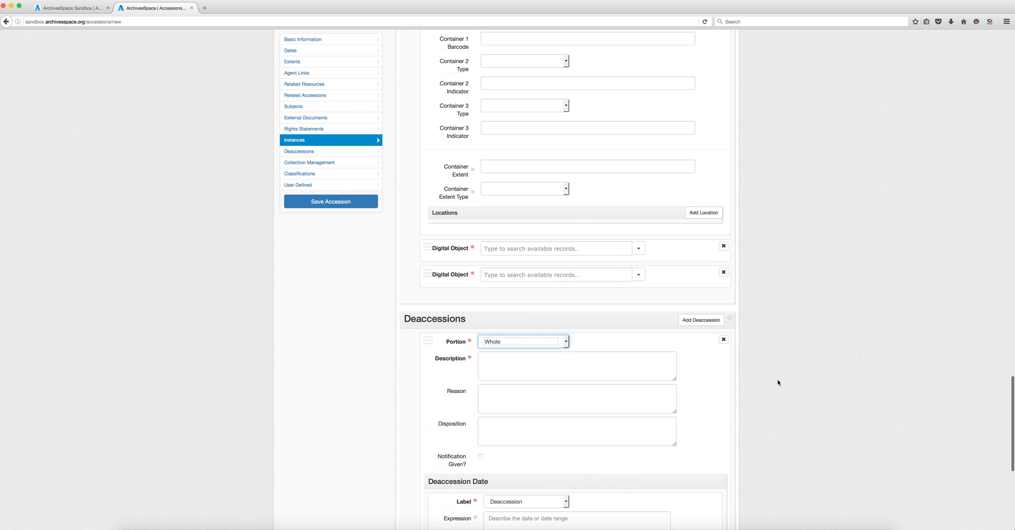
scroll(777, 381, down, 4)
scroll(777, 381, down, 2)
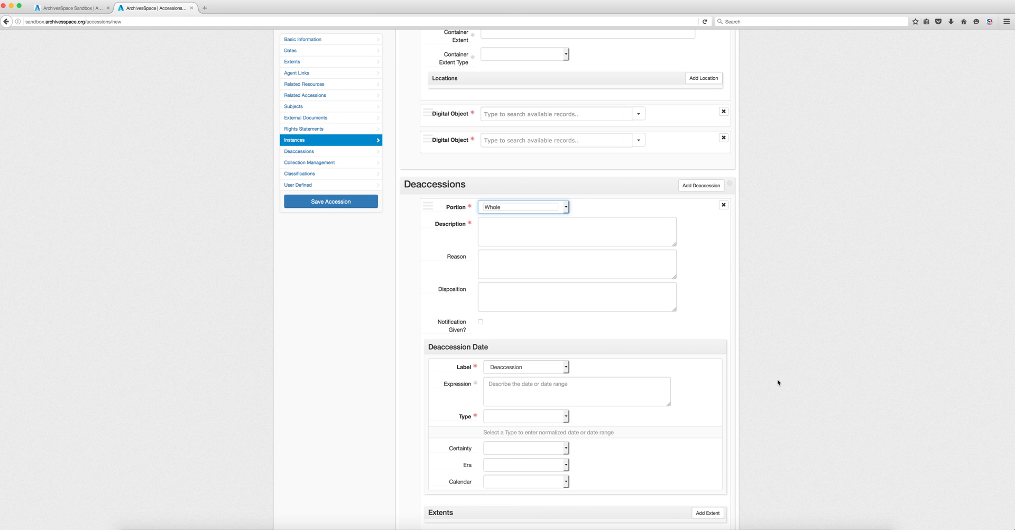
click(498, 206)
click(489, 222)
click(512, 235)
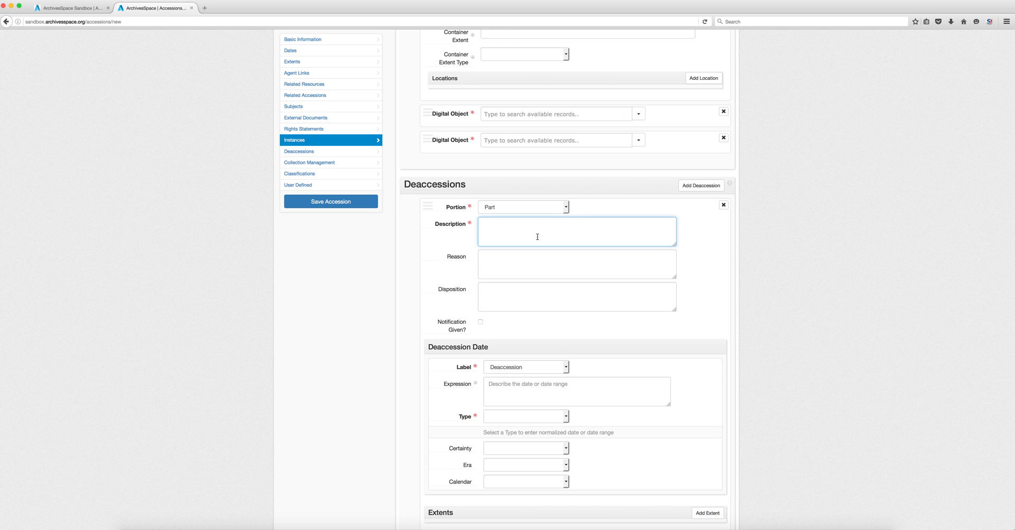
text(Mul)
text(tiple co)
text(pies of )
text(the same photo)
right_click(490, 225)
click(503, 228)
- Enter reason 'Only one copy was needed' and disposition 'Returned to the donor'
click(506, 269)
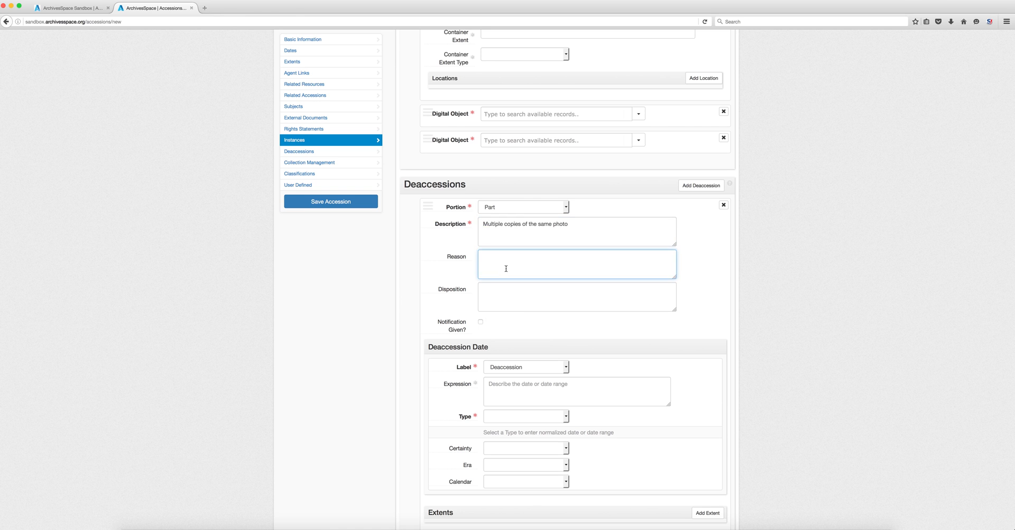
text(Only one copy was needed)
click(508, 302)
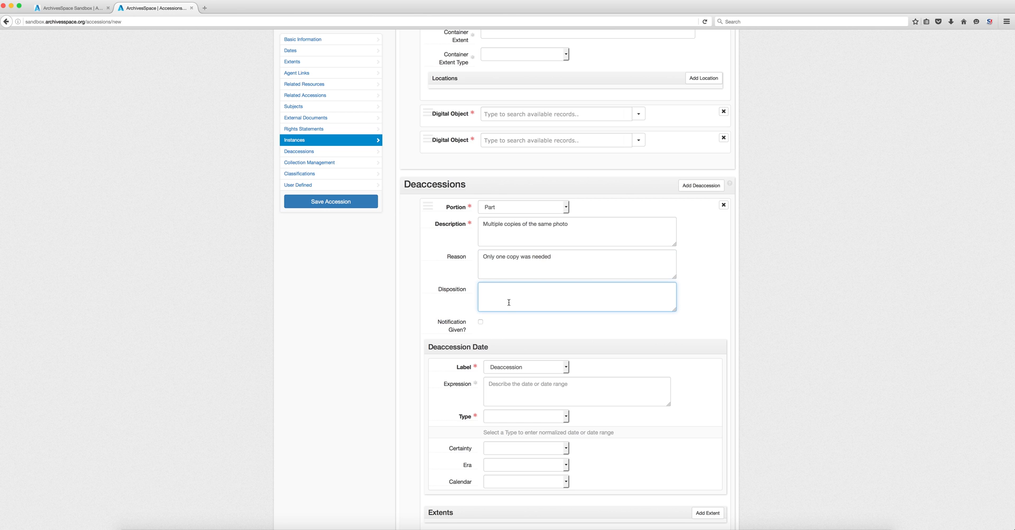
text(Returned to the donor)
- Keep Deaccession as the date label and add blank collection management fields
scroll(514, 301, down, 3)
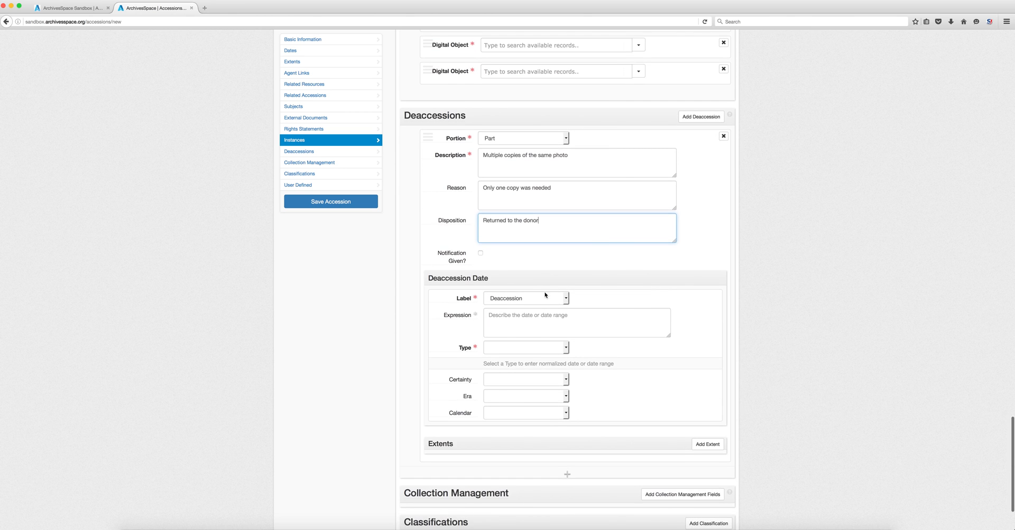
click(532, 302)
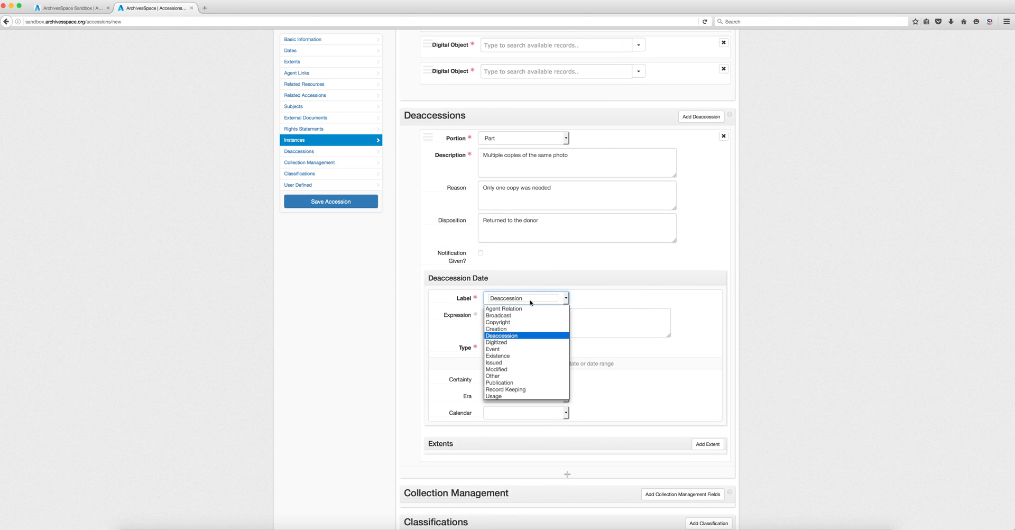
click(682, 321)
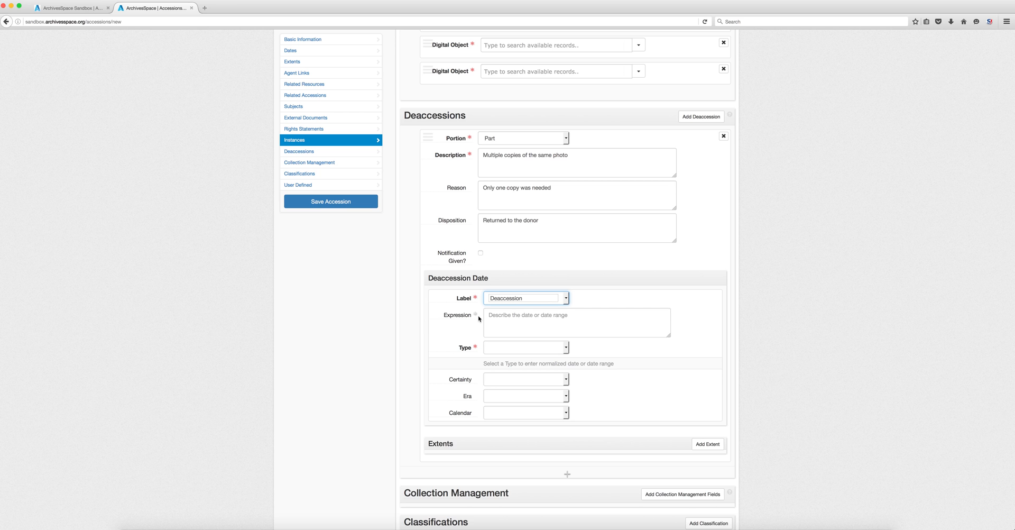
scroll(479, 318, down, 3)
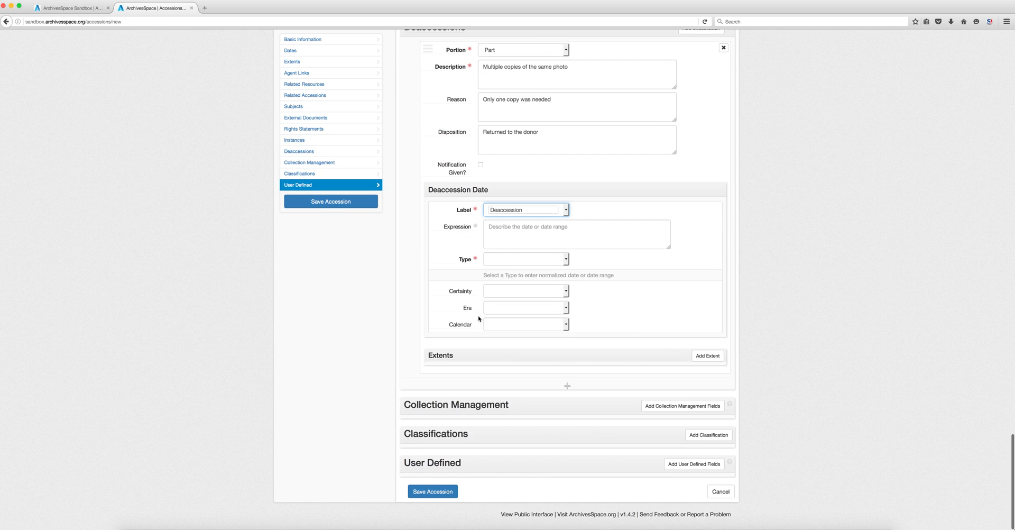
click(647, 405)
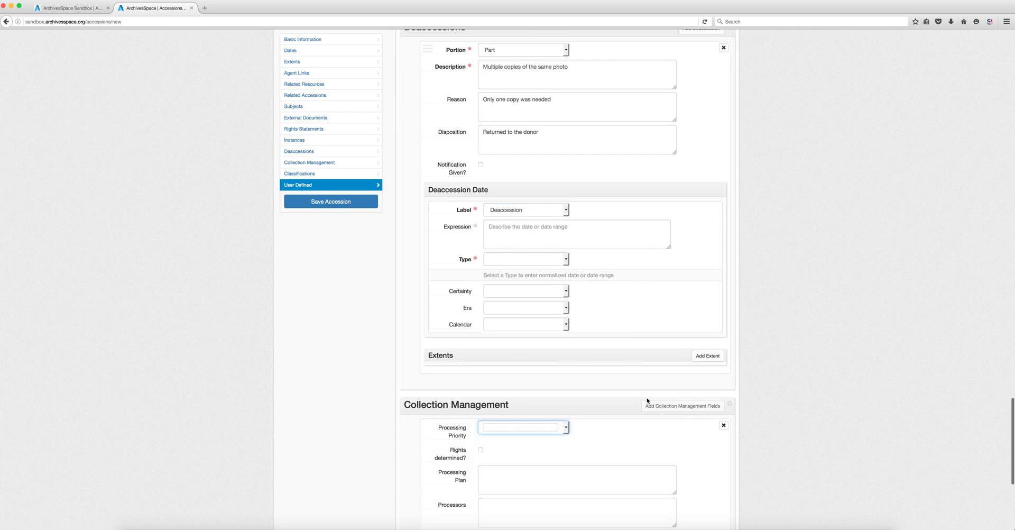
scroll(647, 398, down, 2)
- Try the classification Browse lookup and add a blank set of user-defined fields
scroll(647, 398, down, 2)
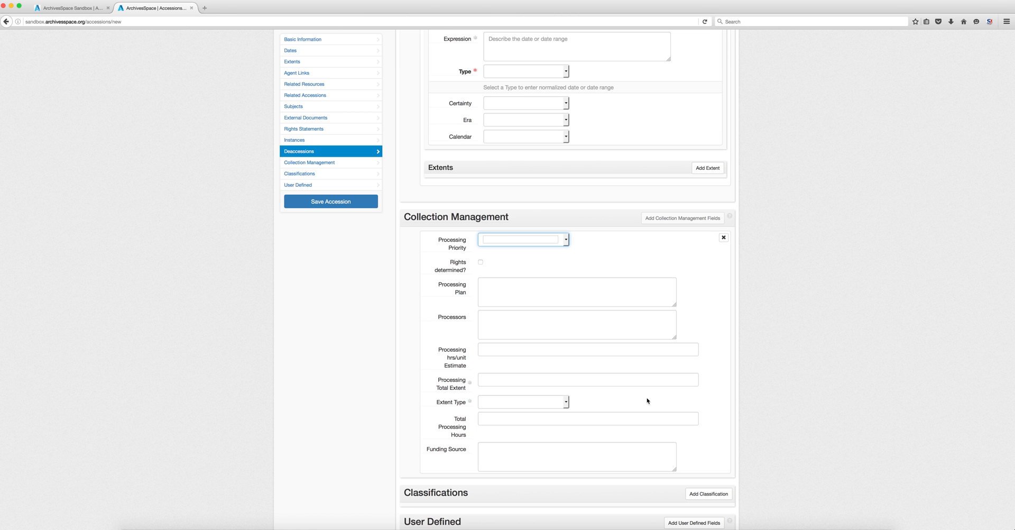
scroll(661, 401, down, 3)
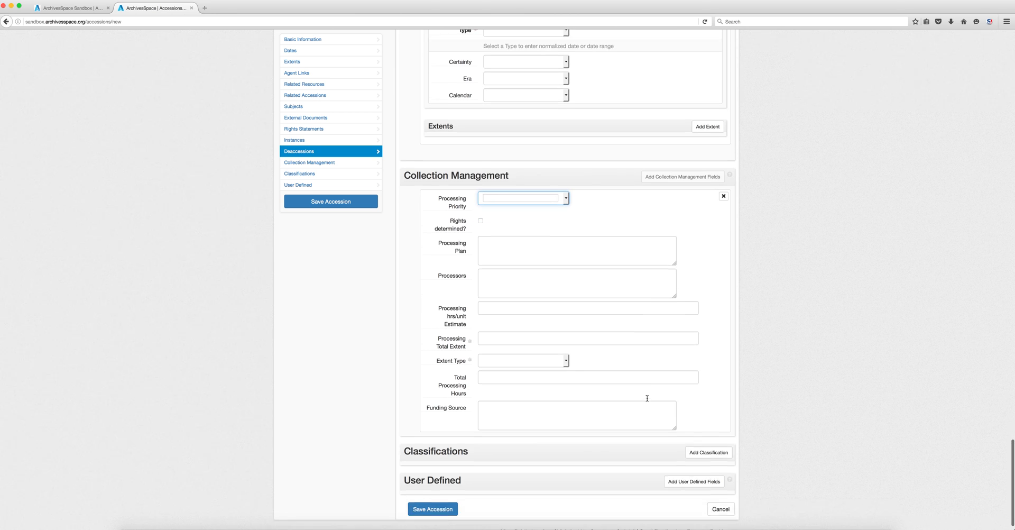
scroll(779, 409, down, 2)
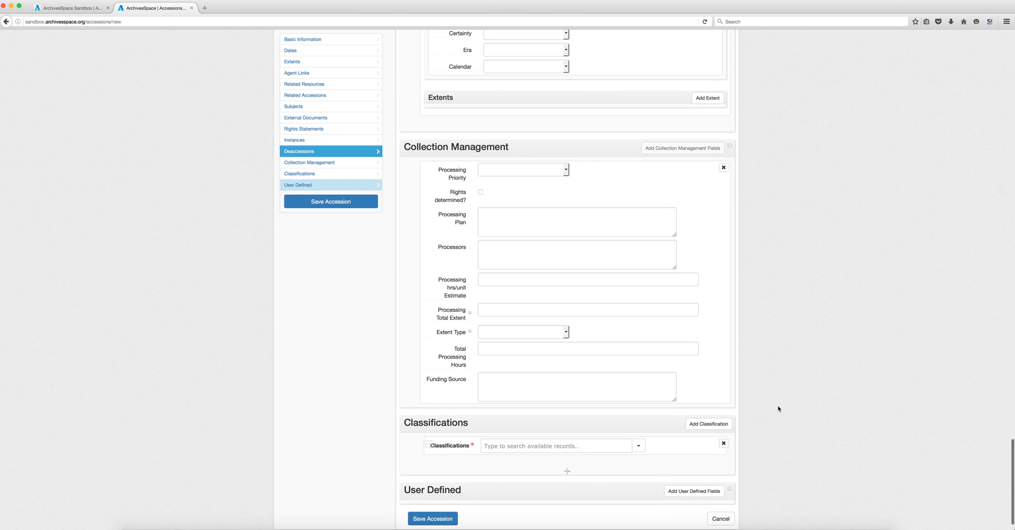
click(636, 421)
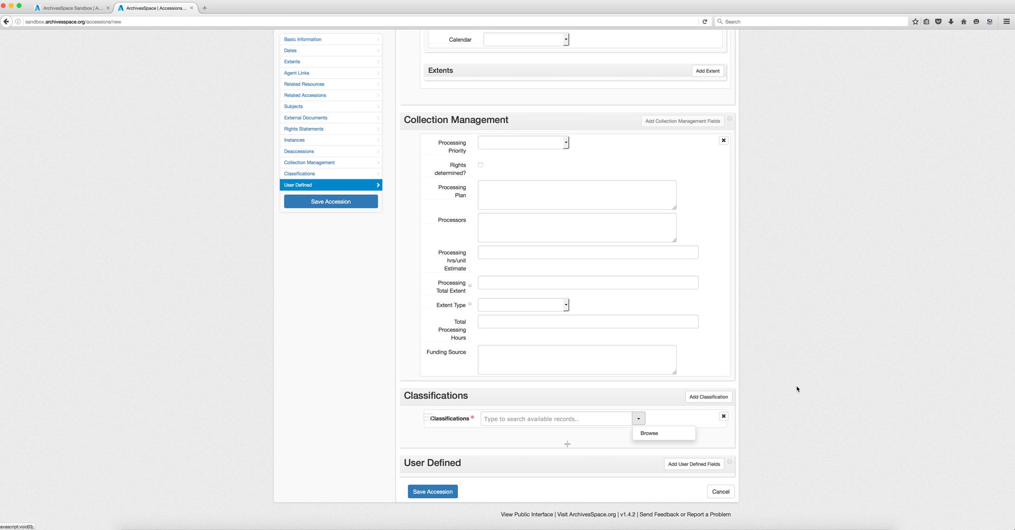
click(694, 464)
scroll(603, 417, down, 6)
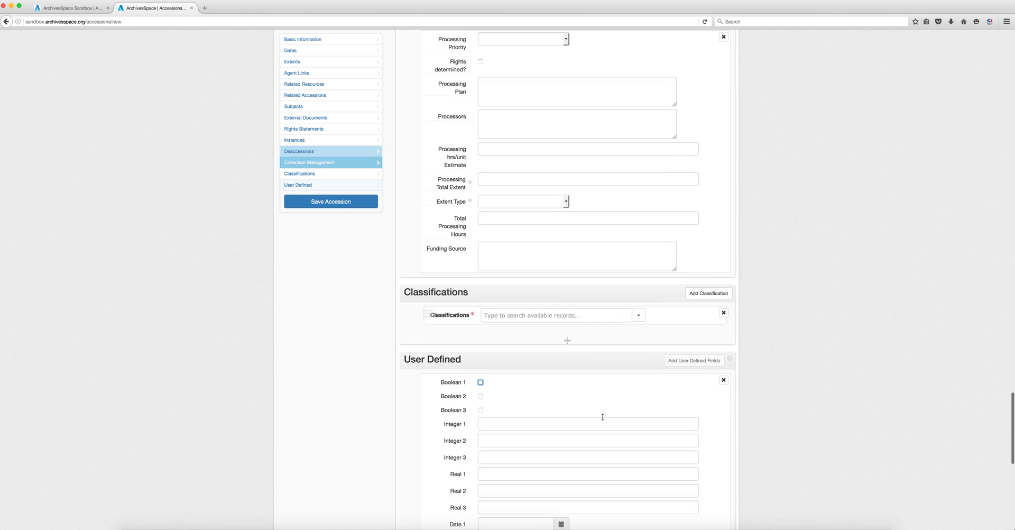
scroll(602, 417, down, 3)
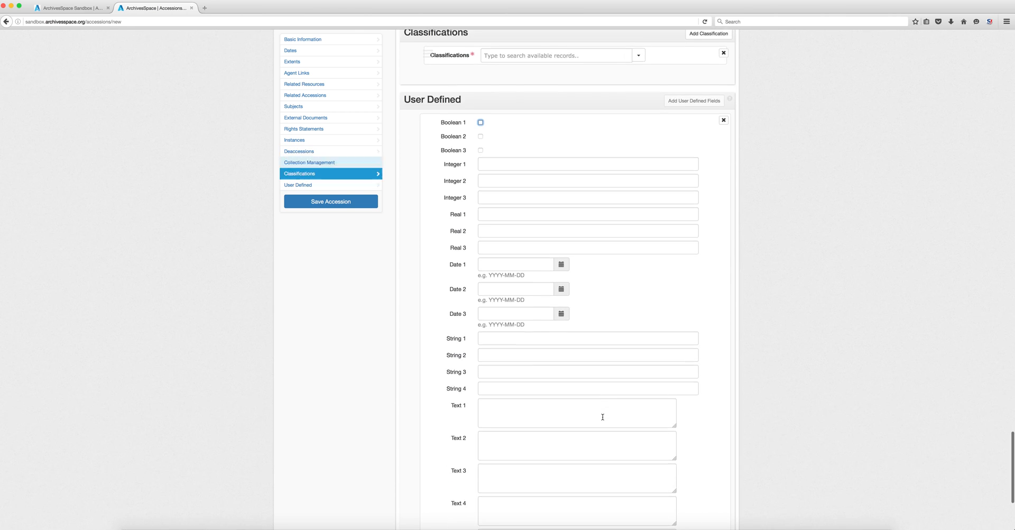